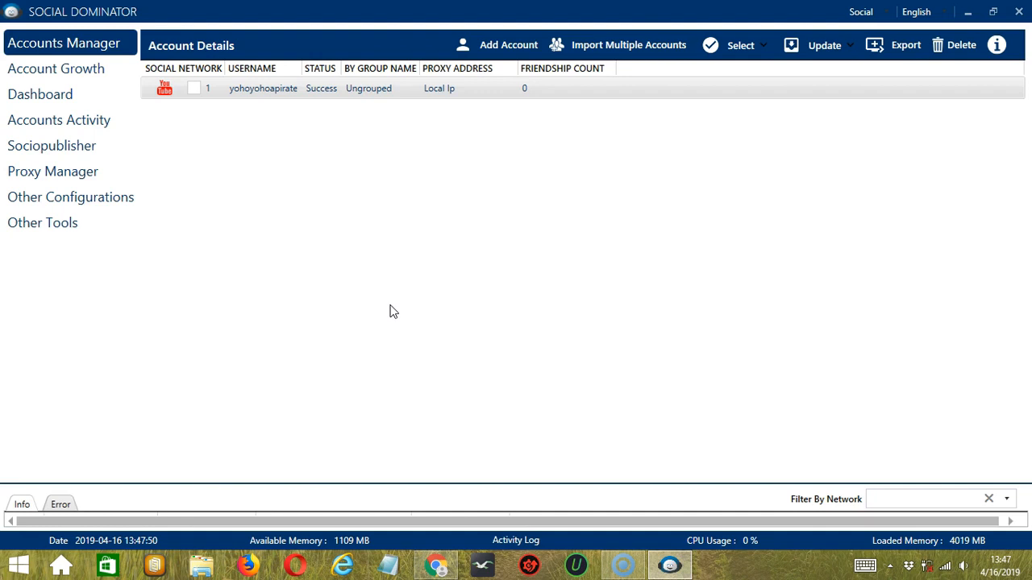
Step: Go to the tools of the listed YouTube account and open its Subscribe activity configuration
left_click(387, 309)
right_click(260, 93)
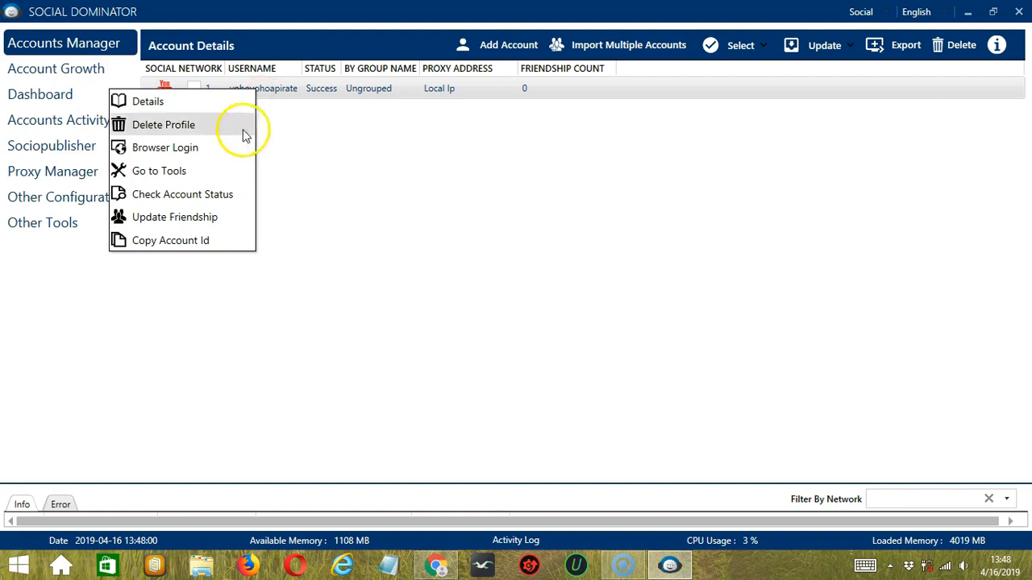
left_click(227, 170)
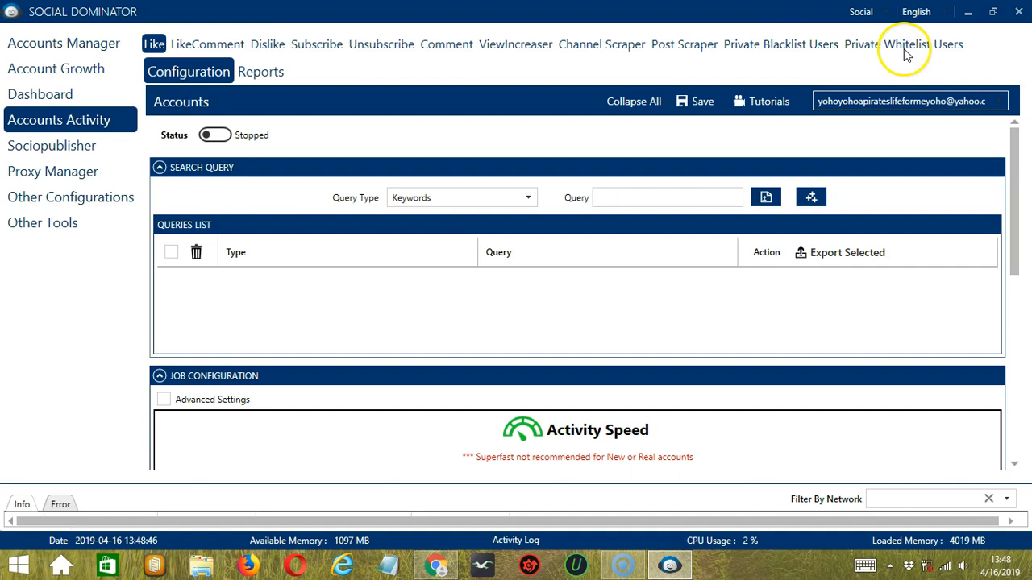
left_click(318, 45)
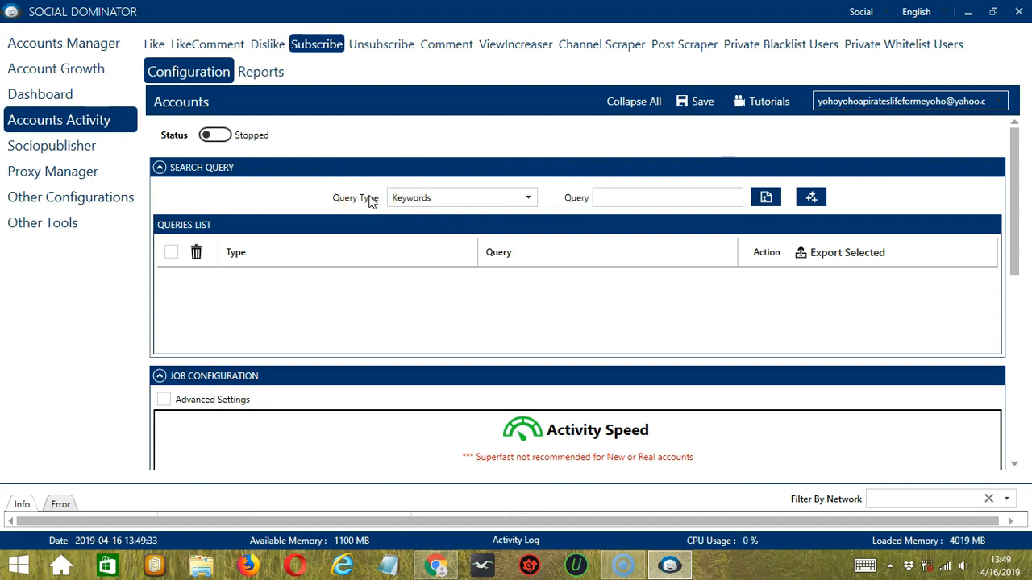
left_click(526, 199)
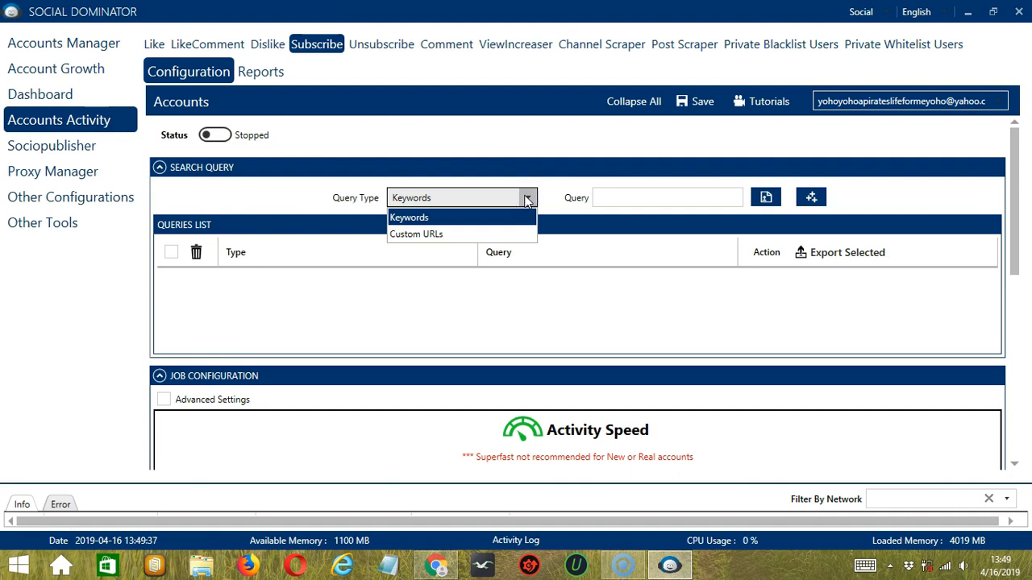
left_click(525, 199)
left_click(626, 198)
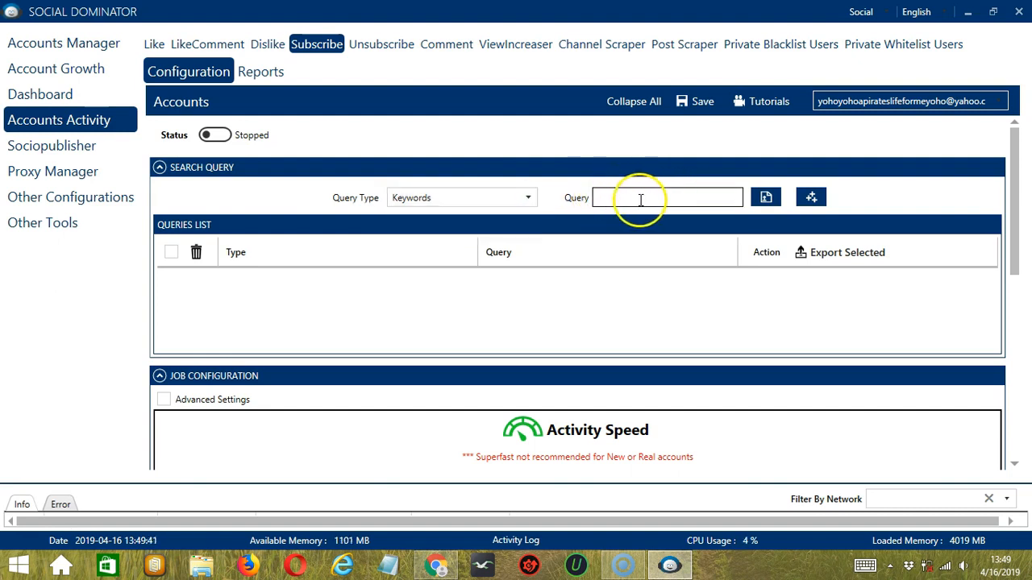
left_click(766, 198)
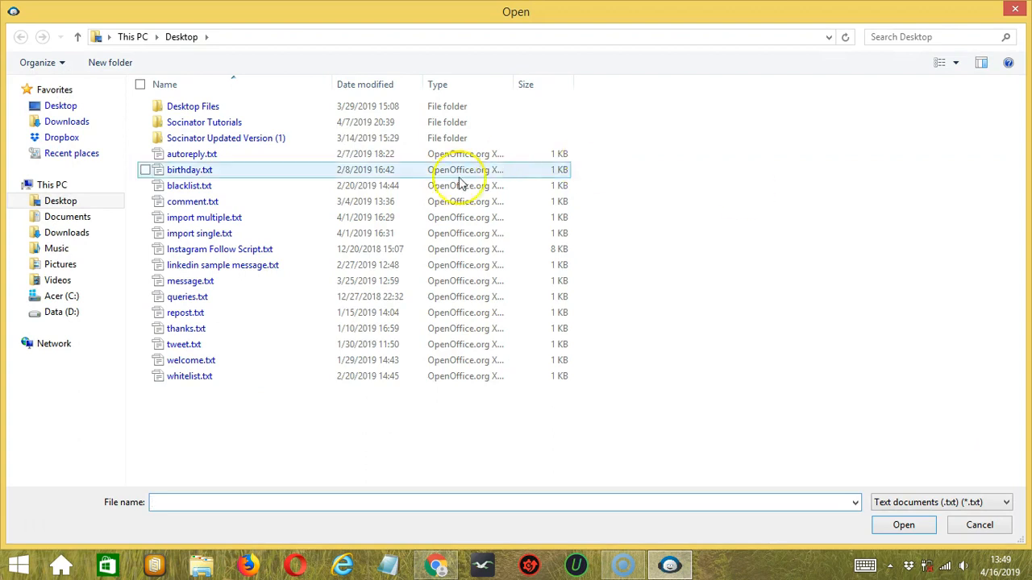
left_click(903, 525)
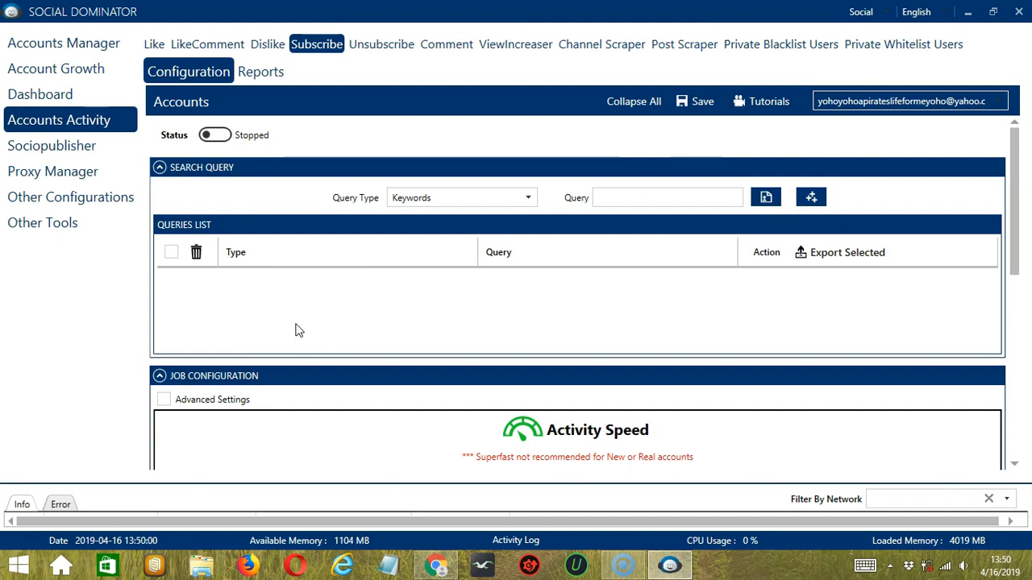
Step: Add a Keywords query for "cats" to the Subscribe queries list
left_click(628, 200)
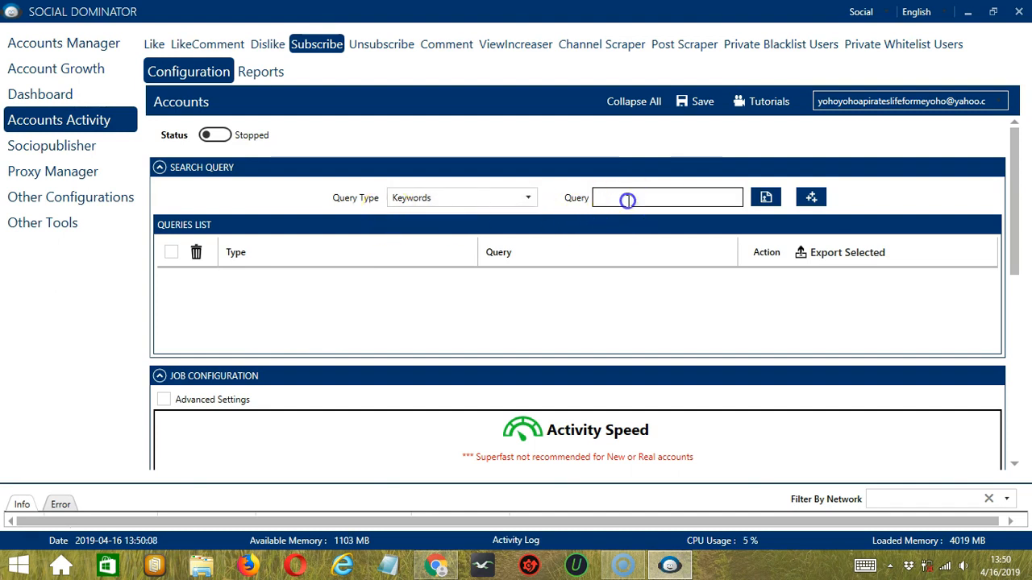
type("cats")
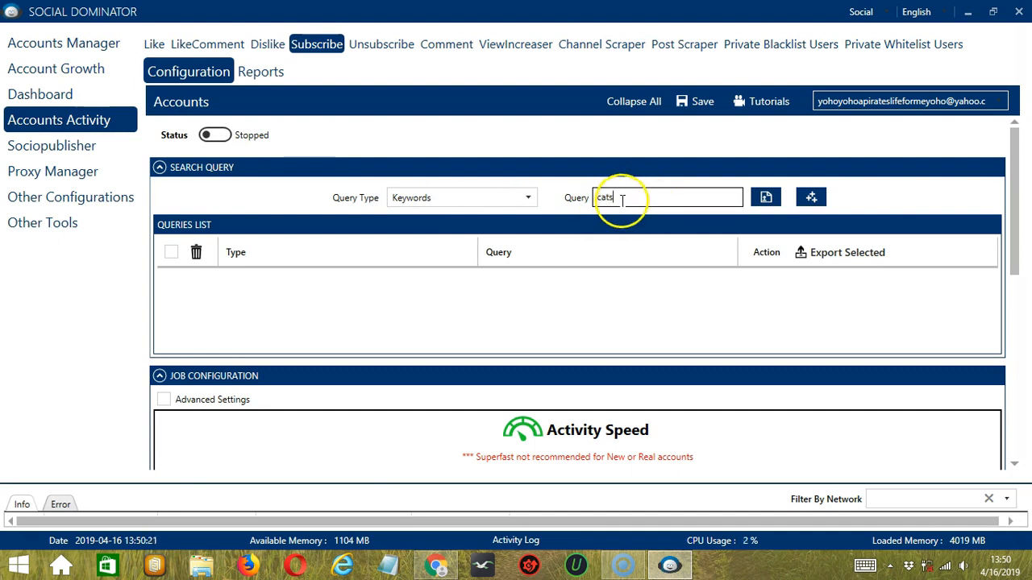
left_click(811, 198)
left_click(500, 307)
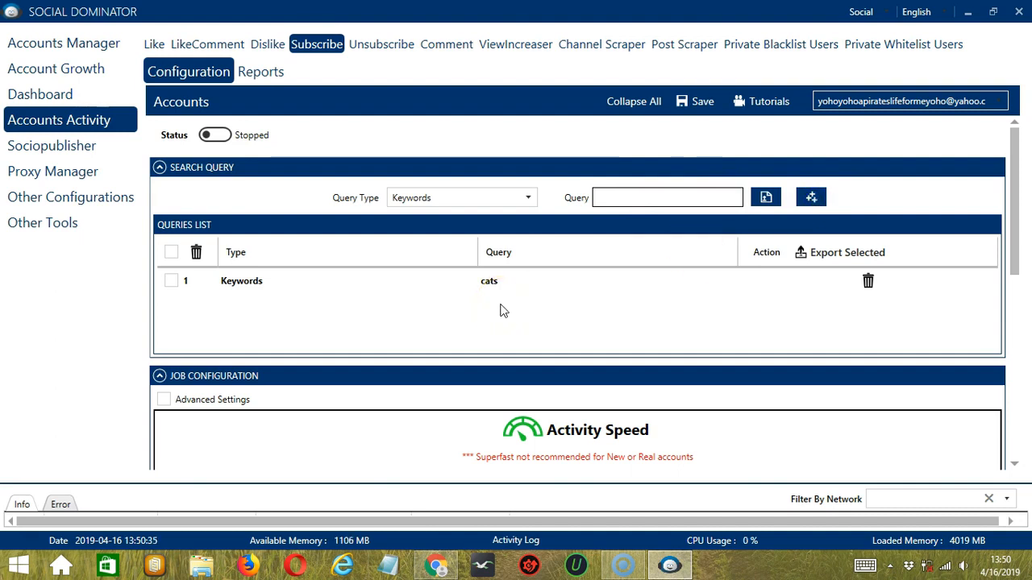
left_click(492, 288)
left_click(519, 319)
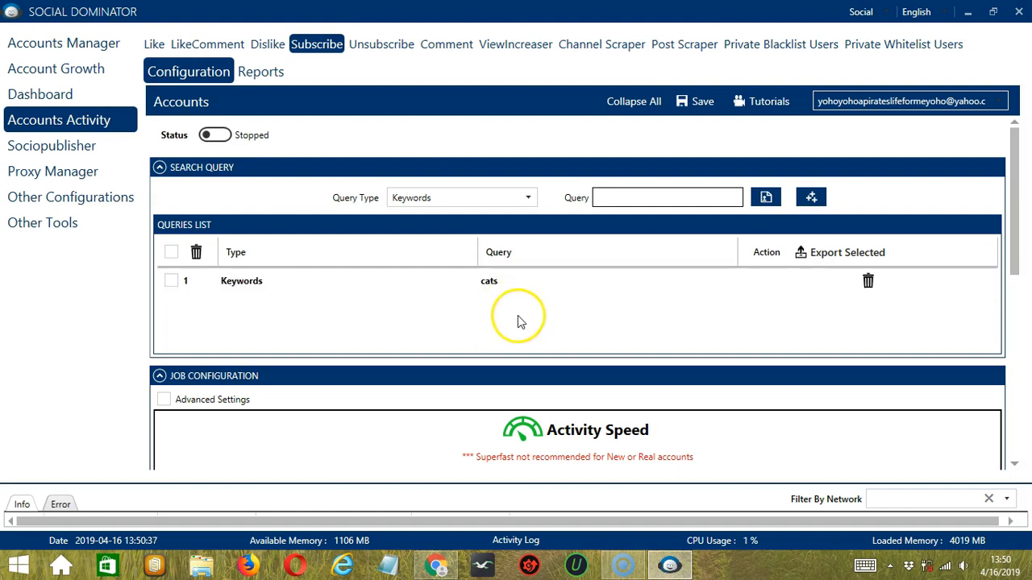
left_click(529, 199)
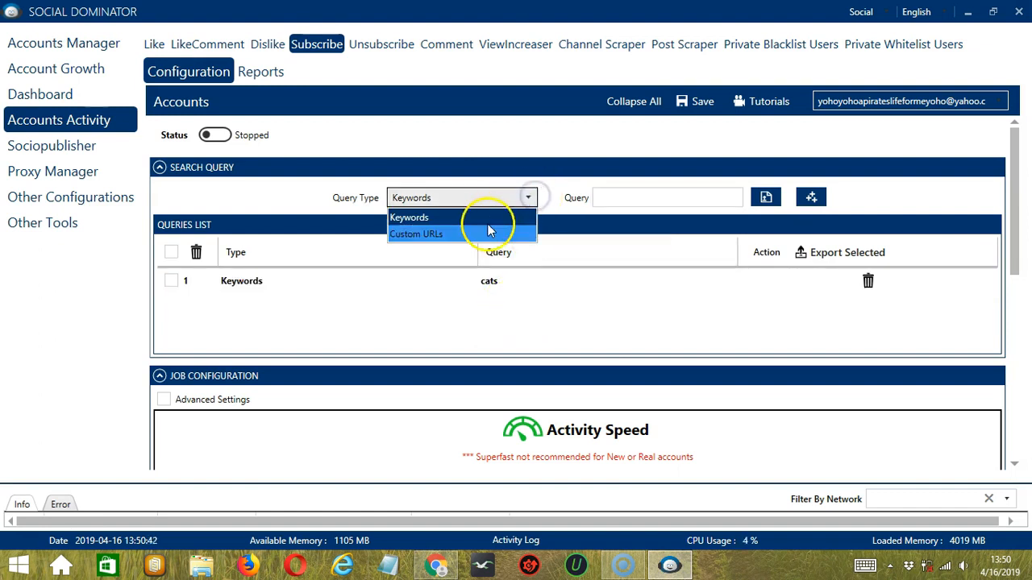
left_click(478, 234)
left_click(448, 300)
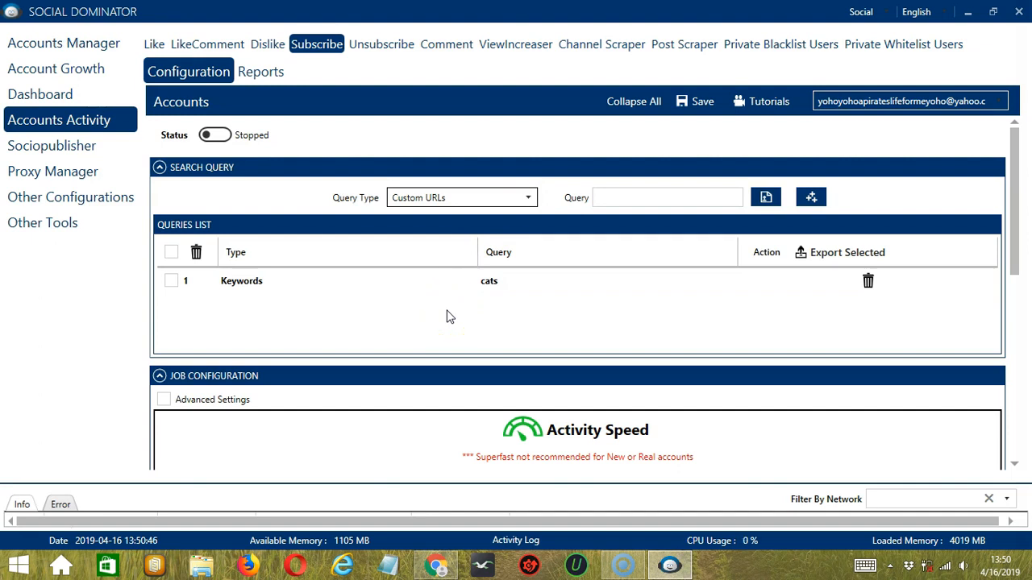
left_click(436, 566)
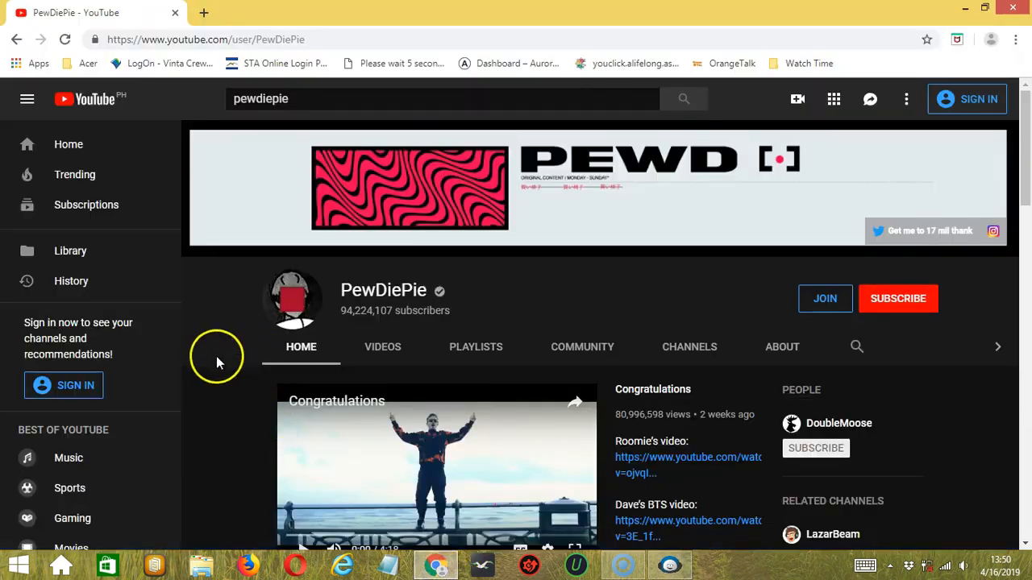
left_click(267, 40)
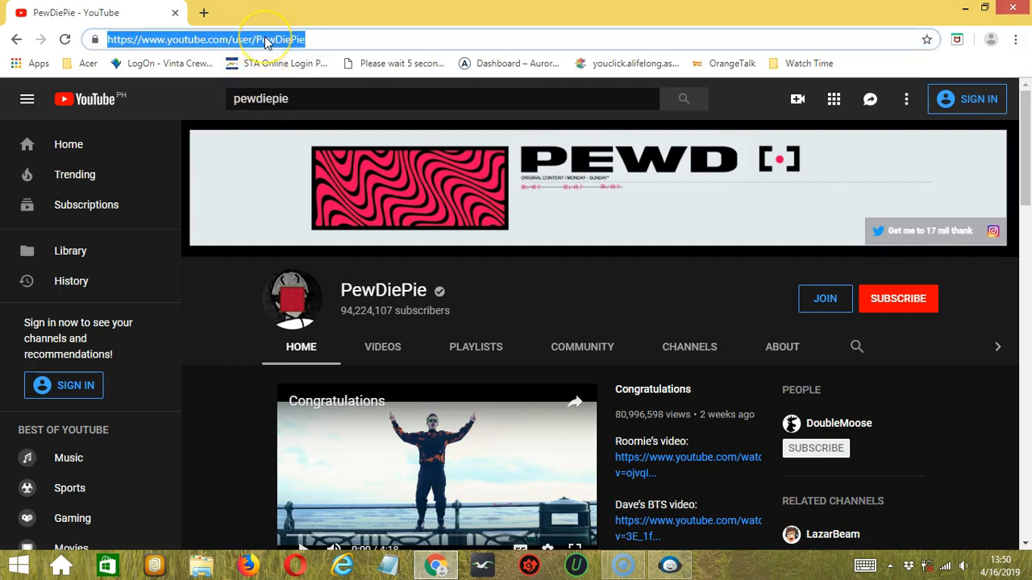
key("alt+Tab")
left_click(606, 198)
type("PewDiePie")
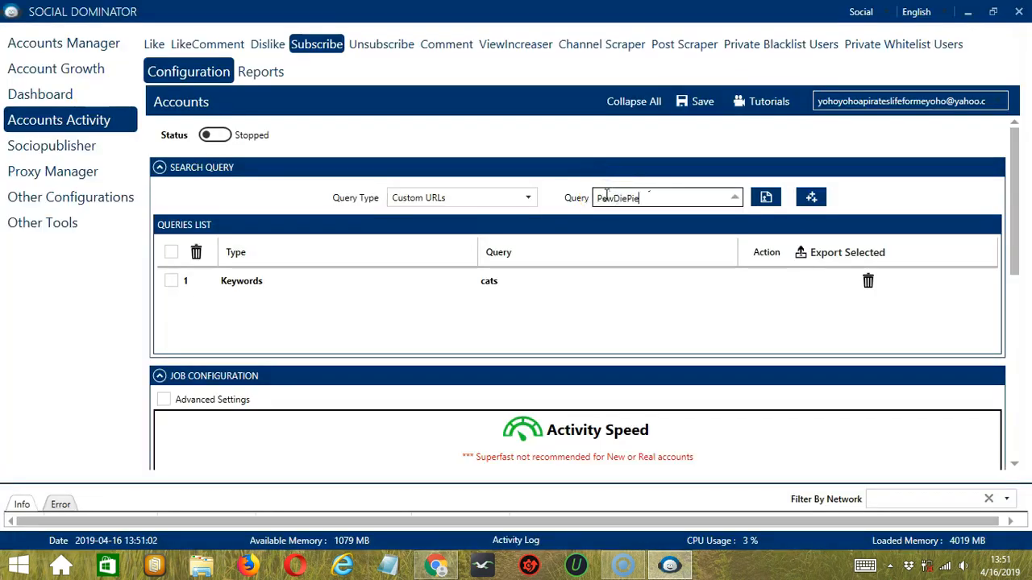
left_click(811, 198)
left_click(553, 304)
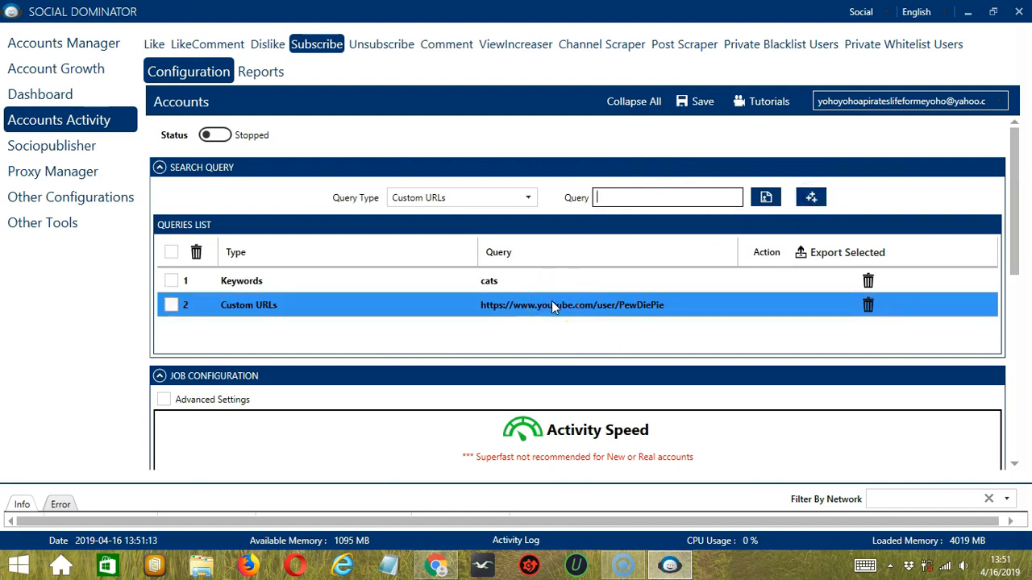
left_click(572, 320)
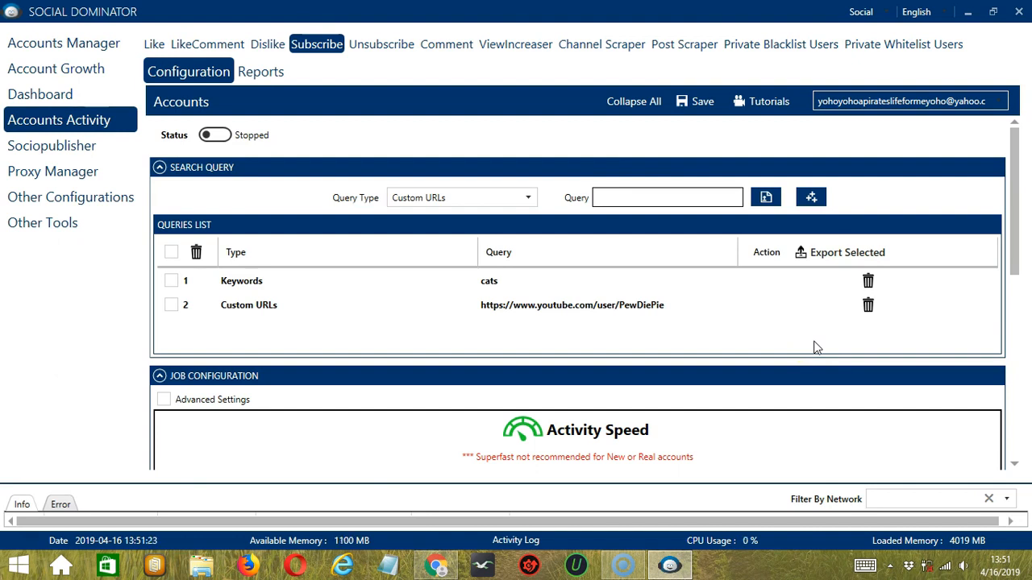
Step: Delete the "cats" keyword query from the queries list
left_click(875, 281)
left_click(866, 306)
left_click(885, 281)
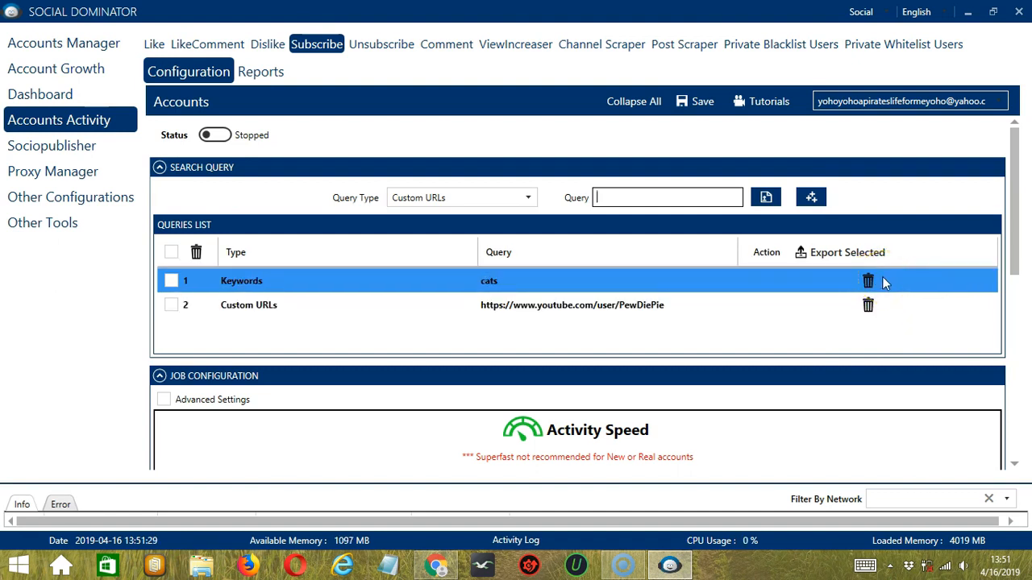
left_click(868, 281)
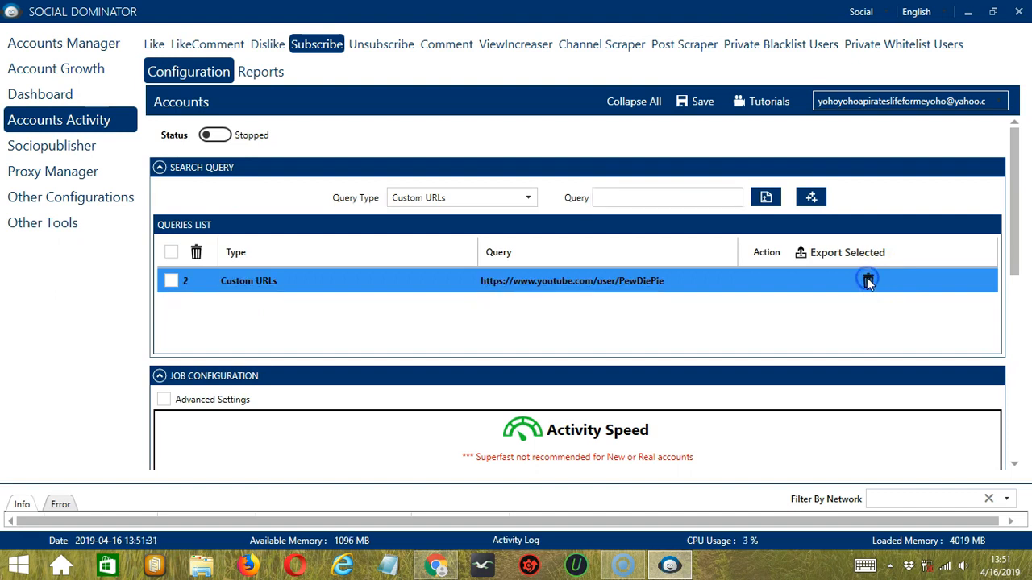
Step: Set the activity speed in the job configuration to Superfast
scroll(403, 239, "down", 5)
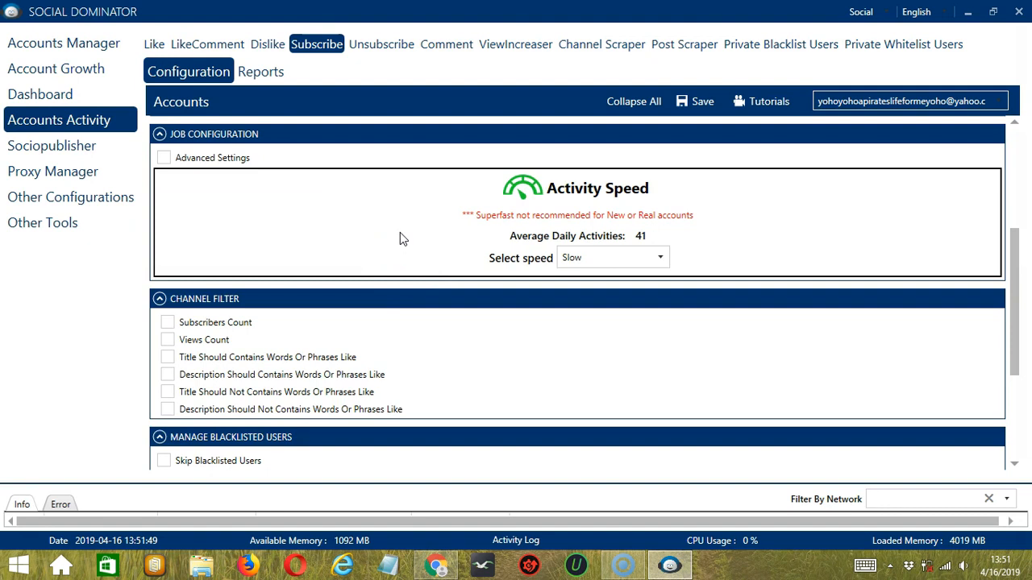
left_click(403, 237)
left_click(658, 258)
left_click(645, 295)
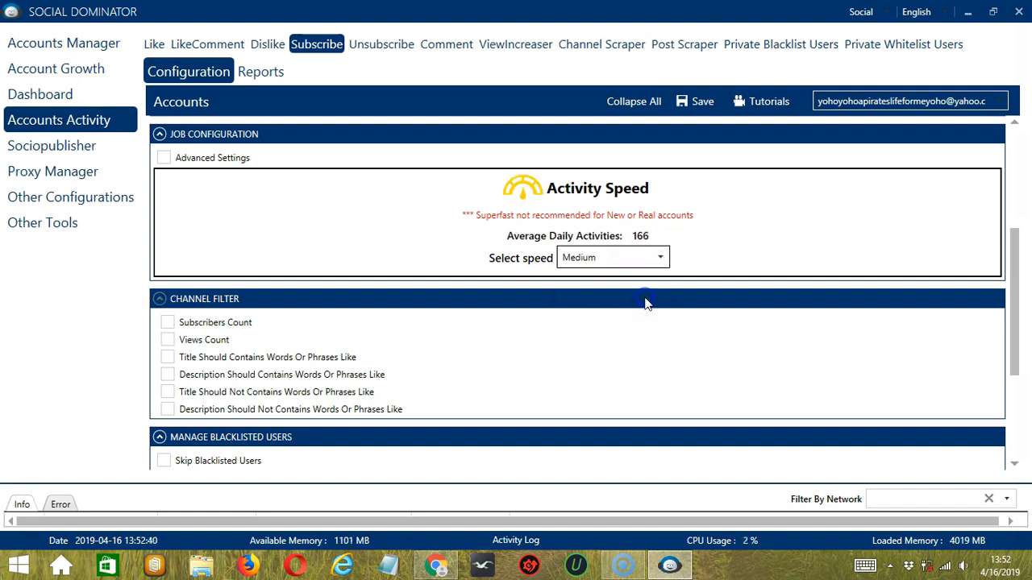
left_click(661, 258)
left_click(570, 313)
left_click(661, 259)
left_click(583, 330)
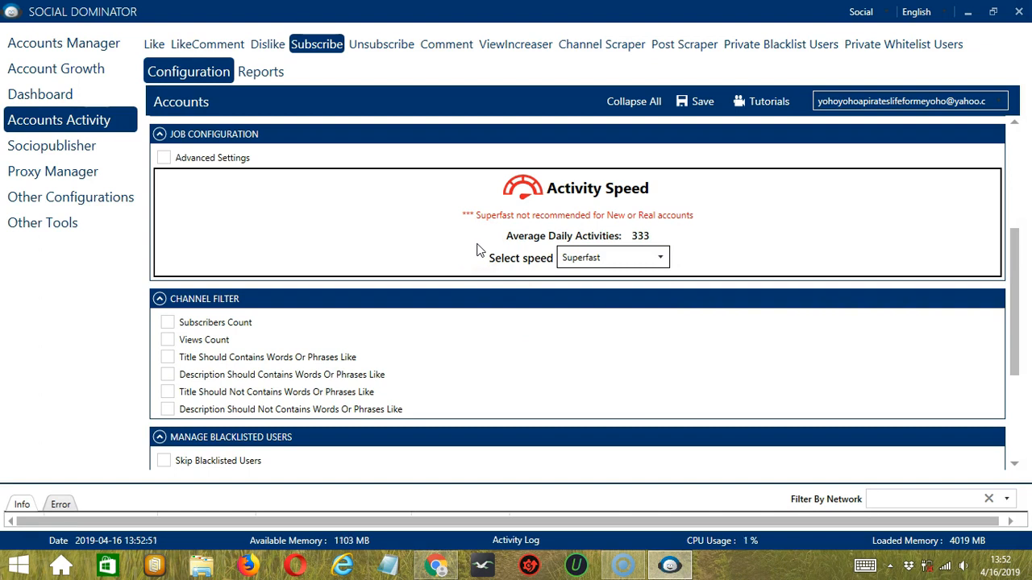
Step: Enable the advanced job settings and the option that increases the subscribes each day
left_click(166, 158)
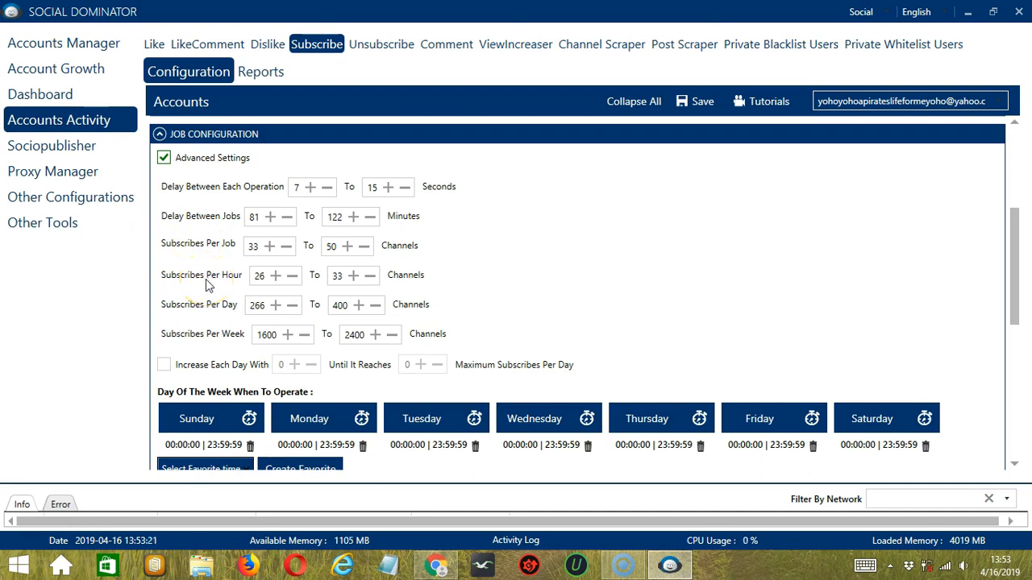
left_click(165, 365)
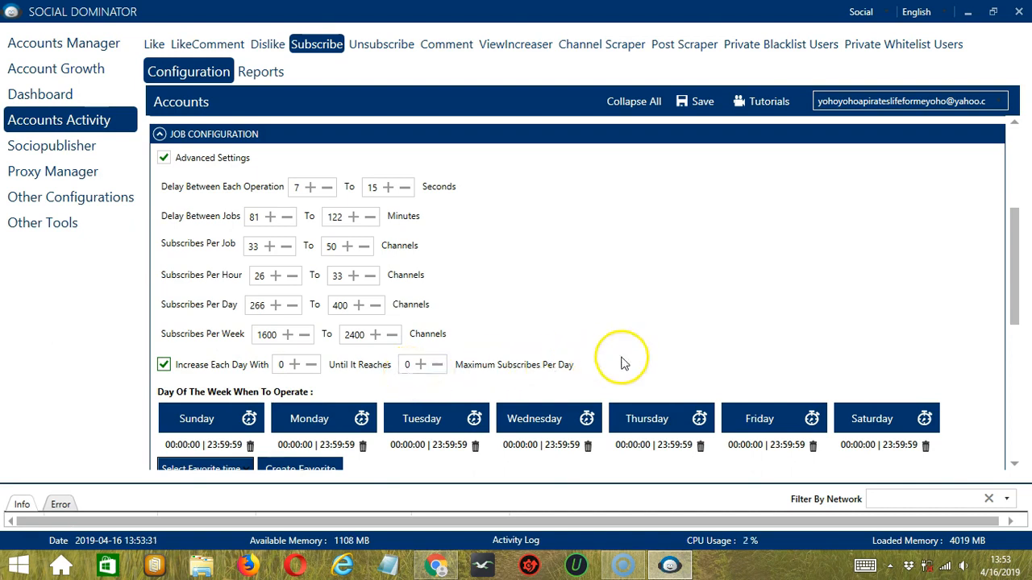
Step: Replace Monday's operating time with an interval from 12:00:00 AM to 1:59:59 AM
scroll(340, 169, "down", 6)
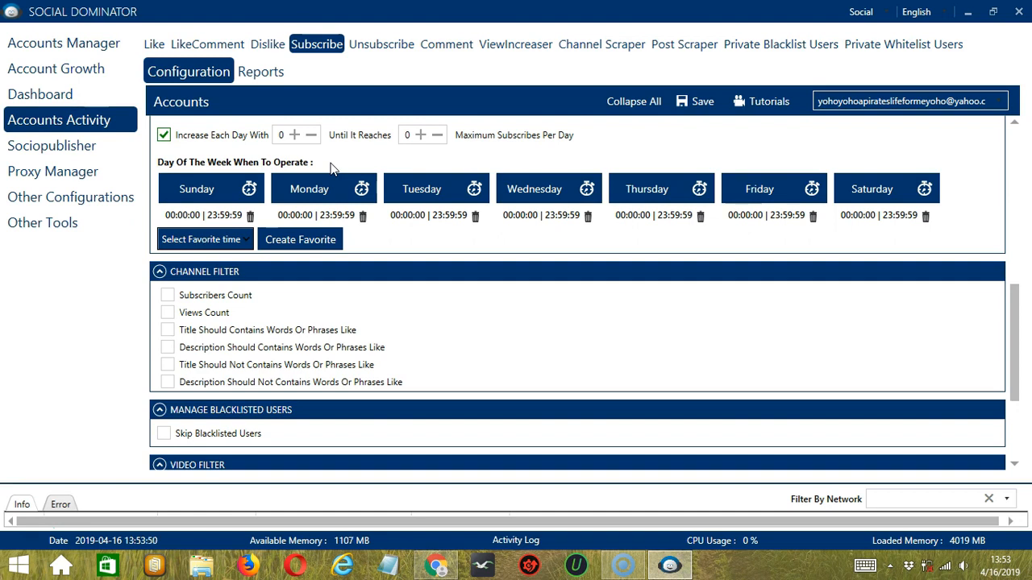
left_click(313, 185)
left_click(358, 214)
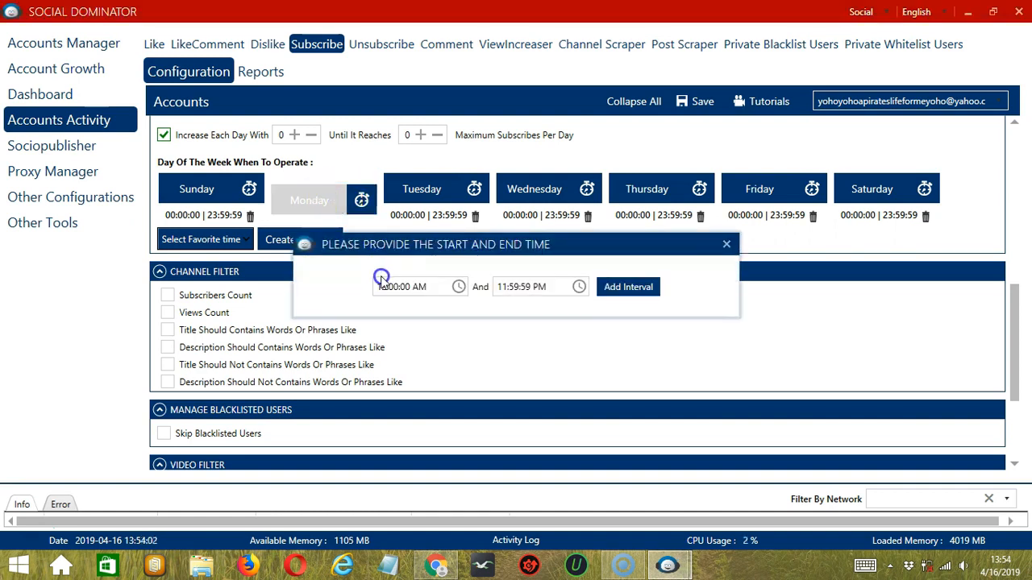
left_click(504, 286)
left_click(504, 285)
key("BackSpace")
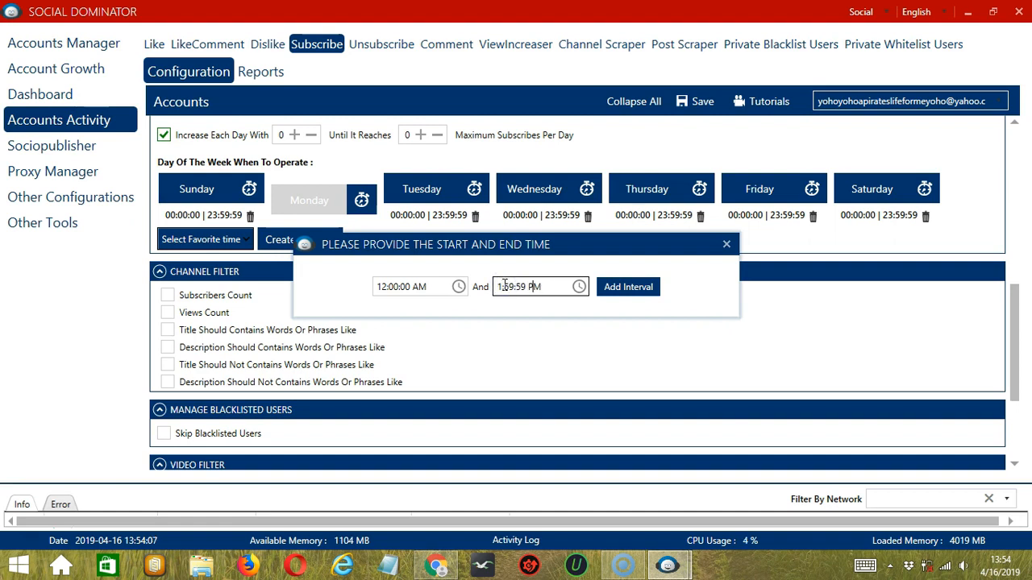
type("A")
left_click(641, 289)
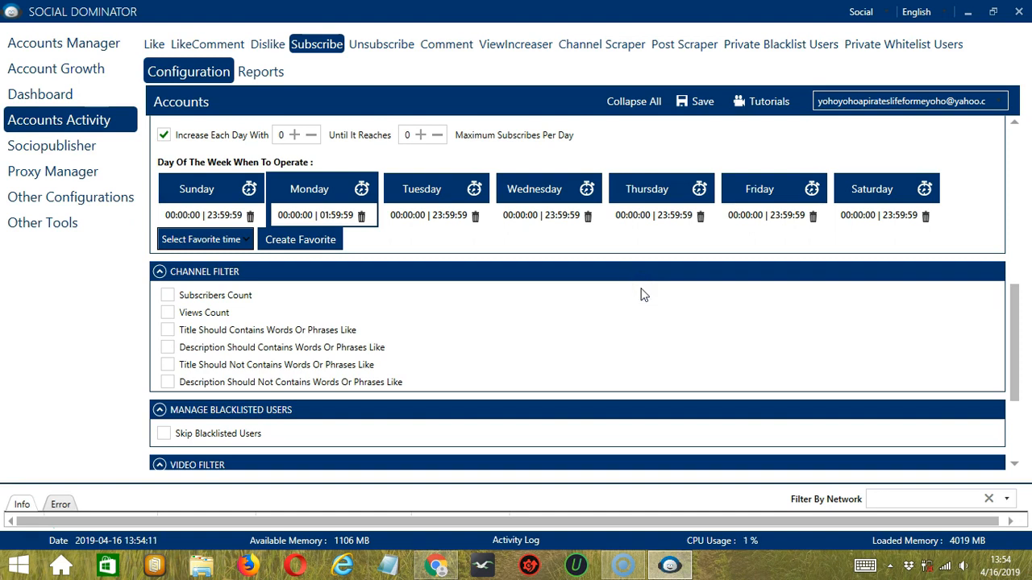
Step: Add a second Monday operating interval from 2:00:00 AM to 11:59:59 PM
left_click(361, 190)
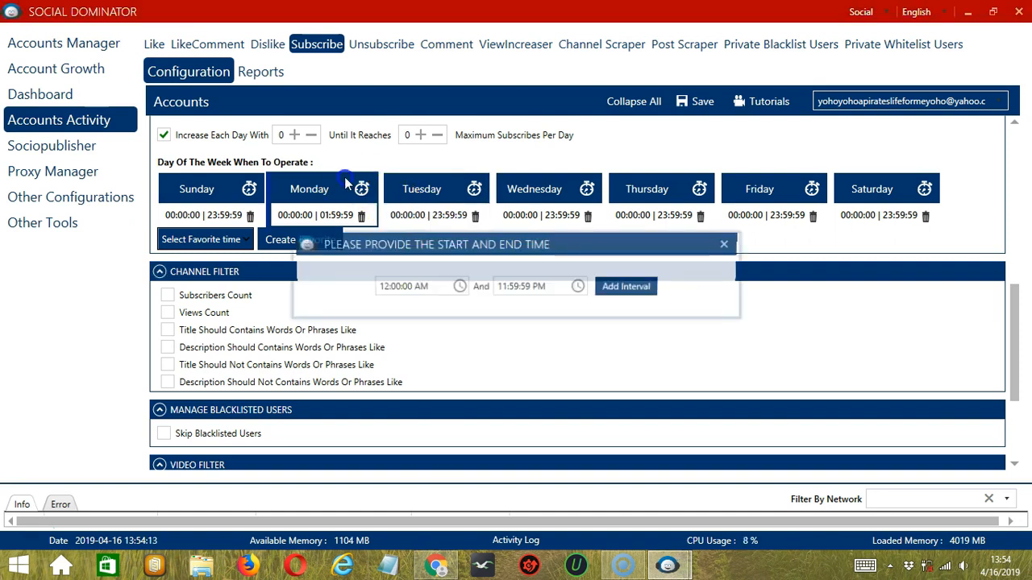
left_click(383, 288)
left_click(383, 288)
key("BackSpace")
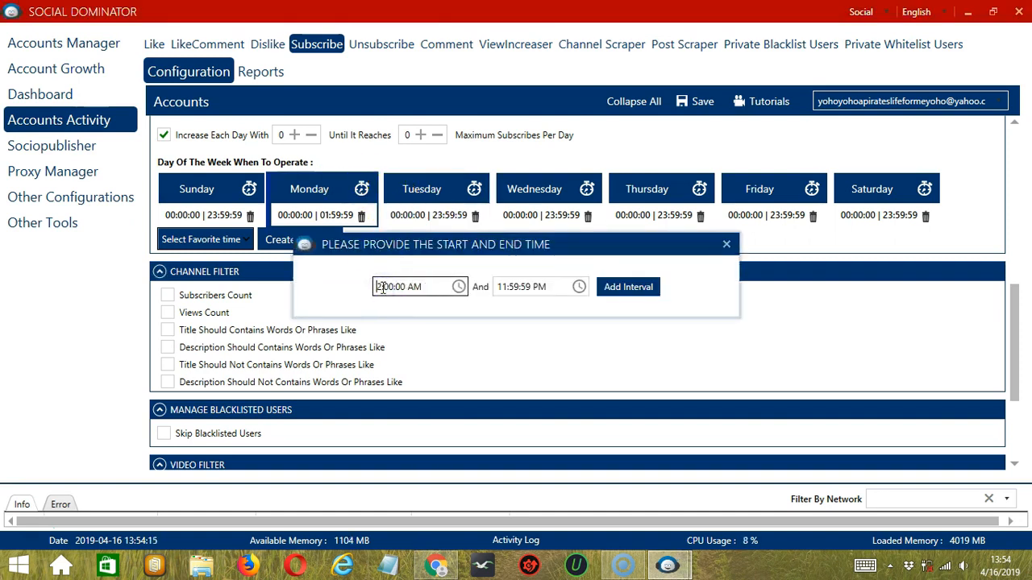
left_click(639, 287)
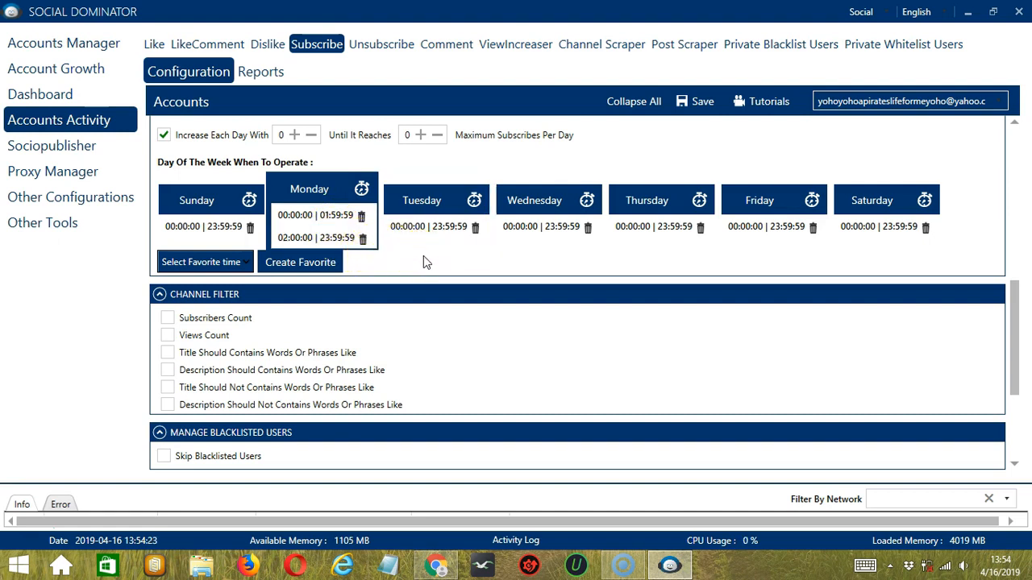
Step: Save the current weekly operating schedule as a favorite time named YouTube Subscribe
left_click(327, 265)
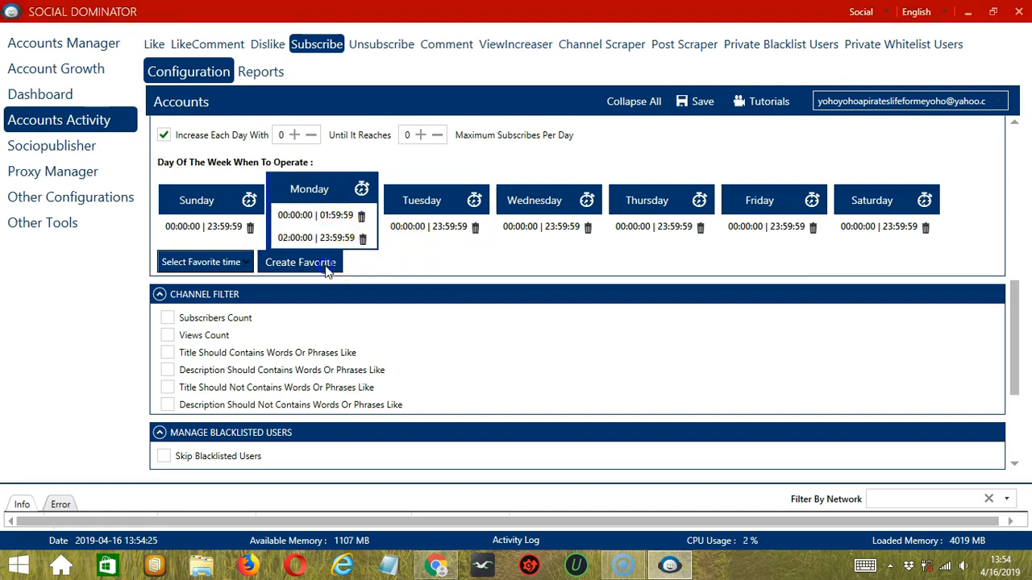
type("You")
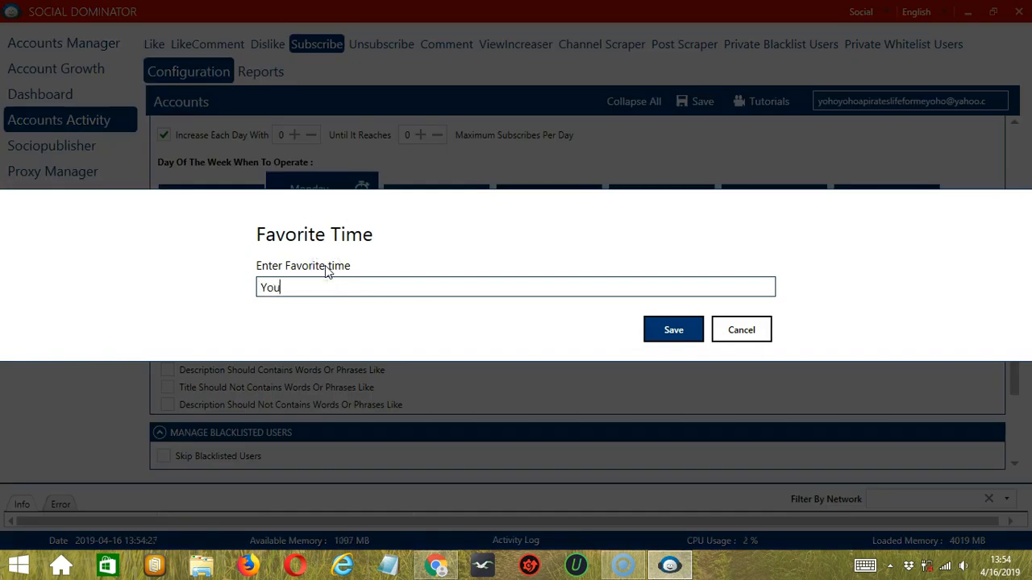
type("Tube Subscribe")
left_click(673, 328)
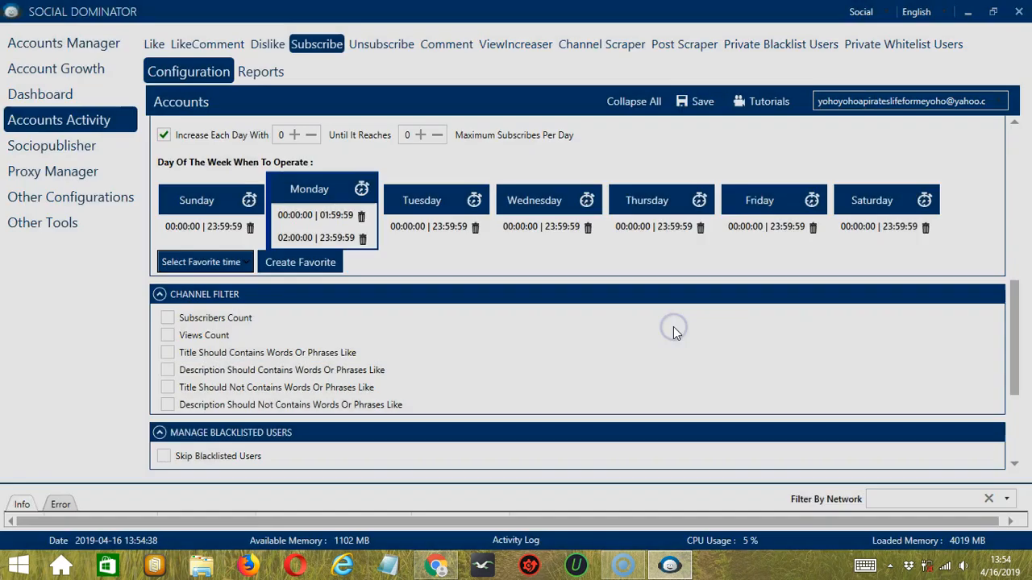
Step: Apply the saved favorite time YouTube Subscribe to the operating schedule
left_click(243, 263)
scroll(117, 439, "down", 10)
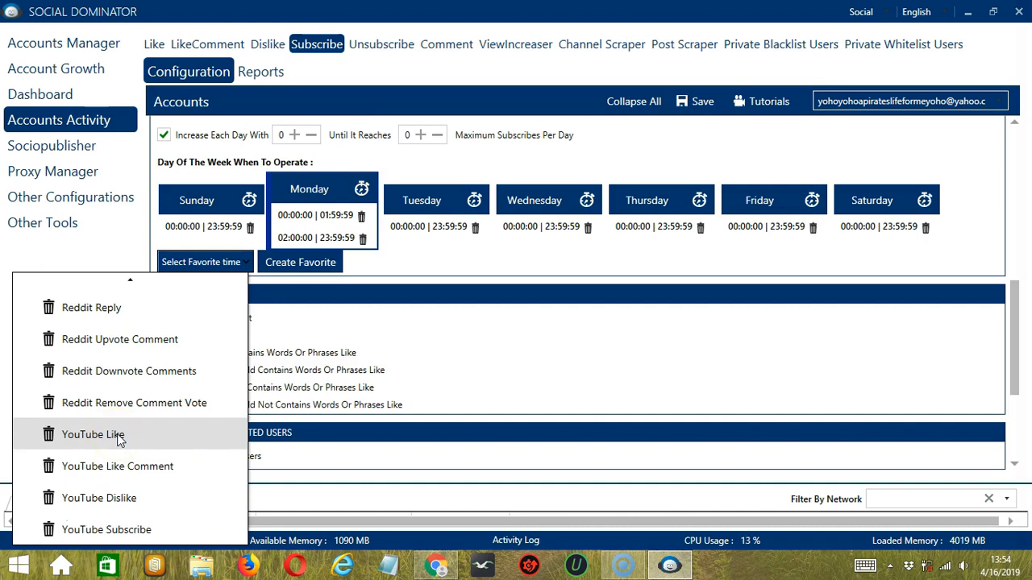
left_click(145, 530)
Step: Enable the Subscribers Count and Views Count conditions in the channel filter
scroll(984, 137, "down", 3)
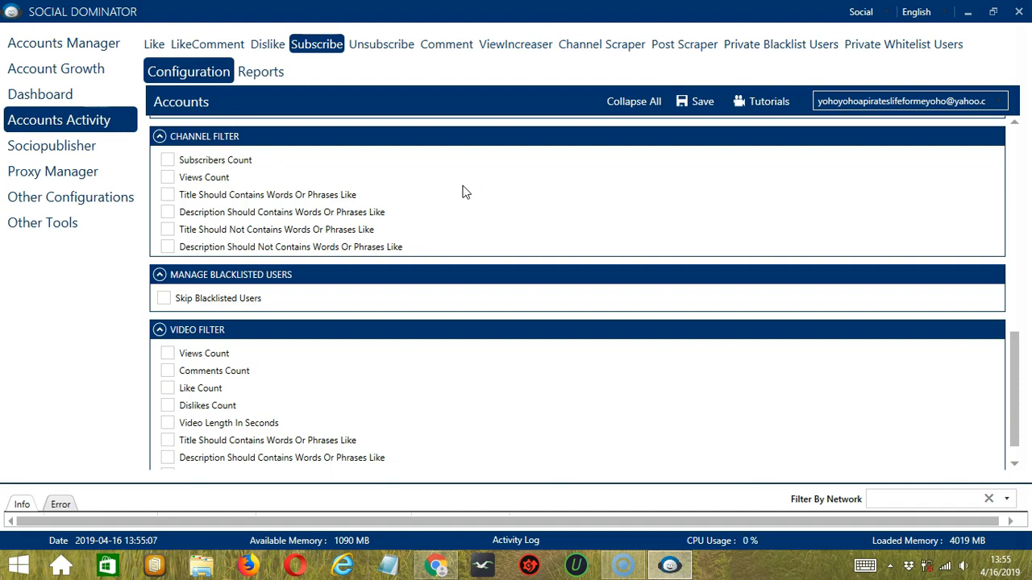
left_click(167, 161)
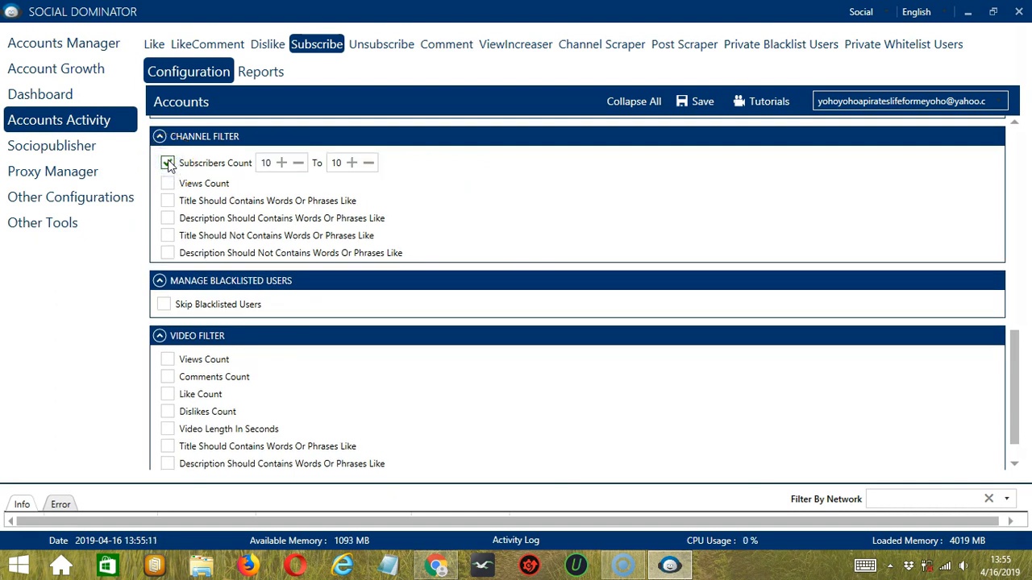
left_click(167, 184)
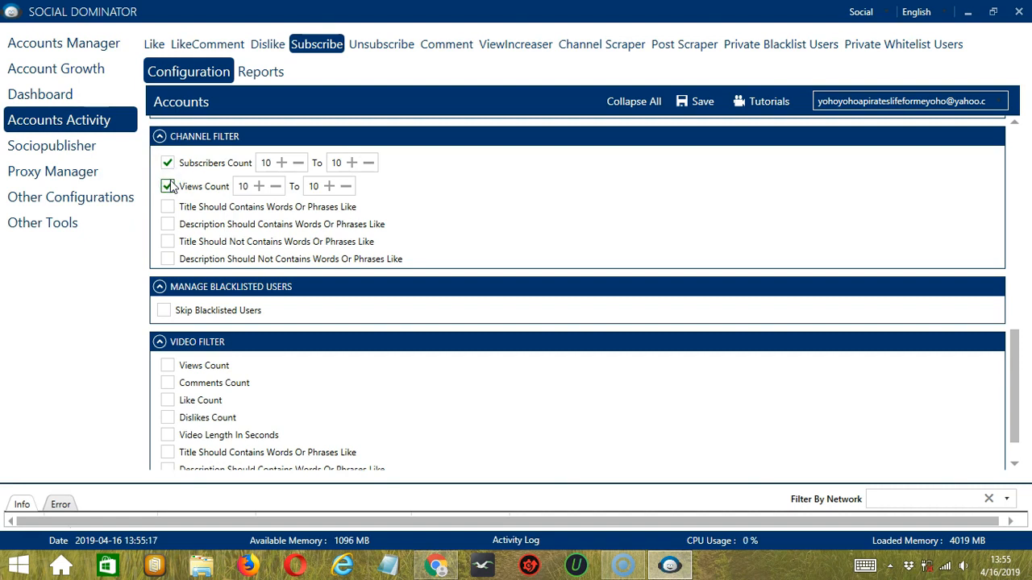
Step: Enable the channel filter's required title and description words, entering "cats" for both
left_click(167, 207)
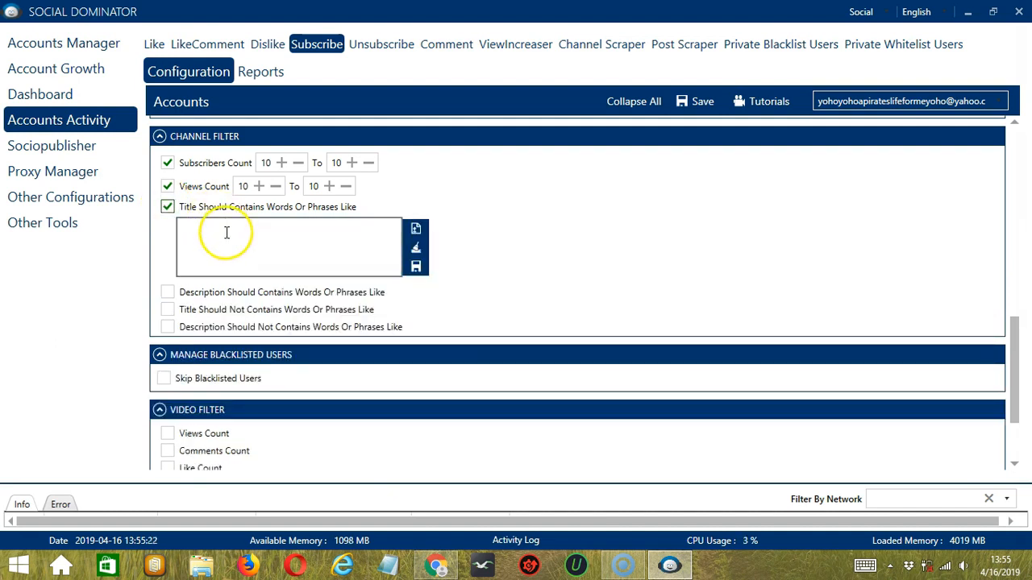
left_click(169, 295)
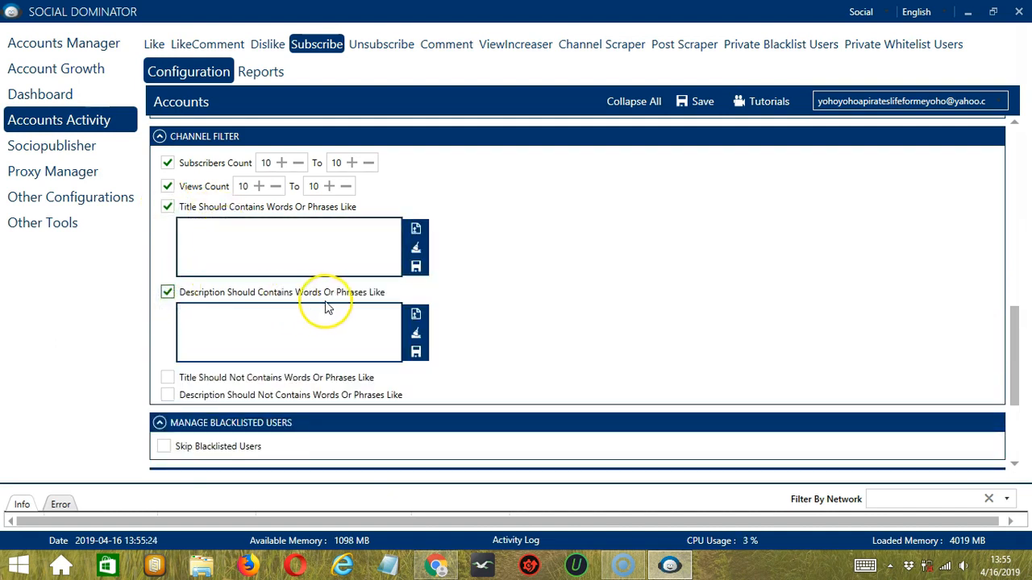
left_click(267, 248)
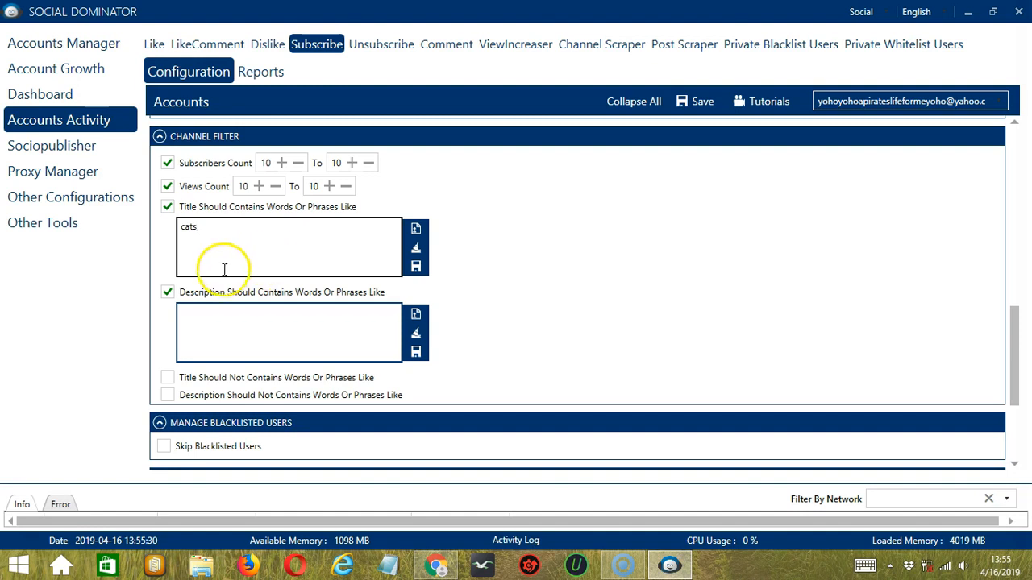
left_click(226, 319)
type("cats")
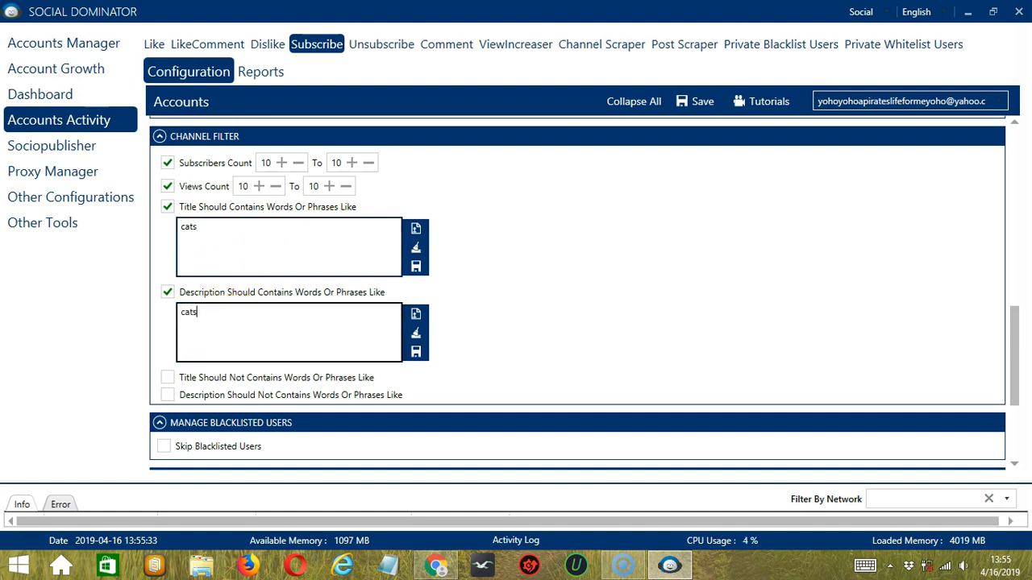
Step: Clear the channel filter's required title words and browse the text files available for import into that list
left_click(415, 248)
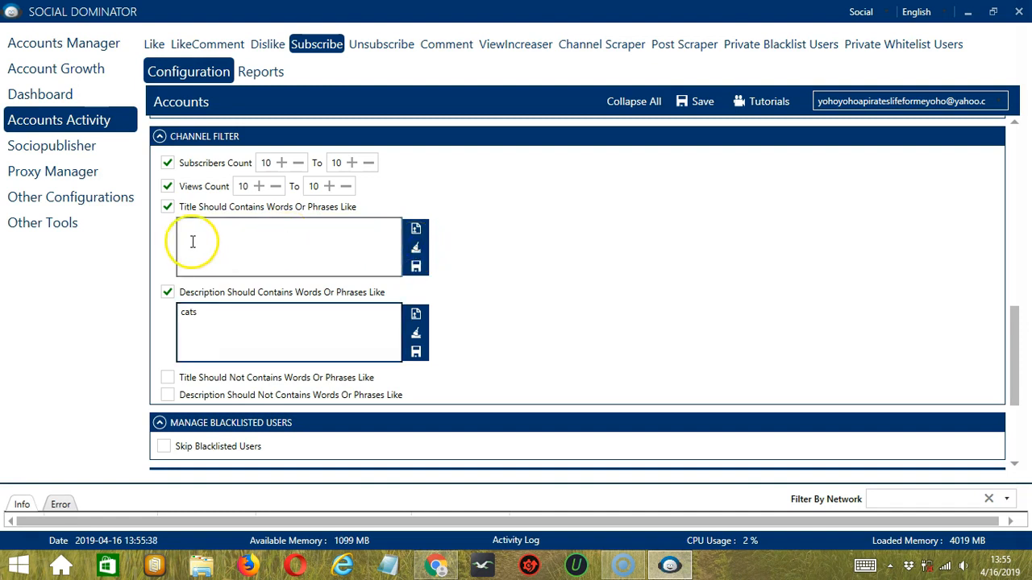
left_click(416, 230)
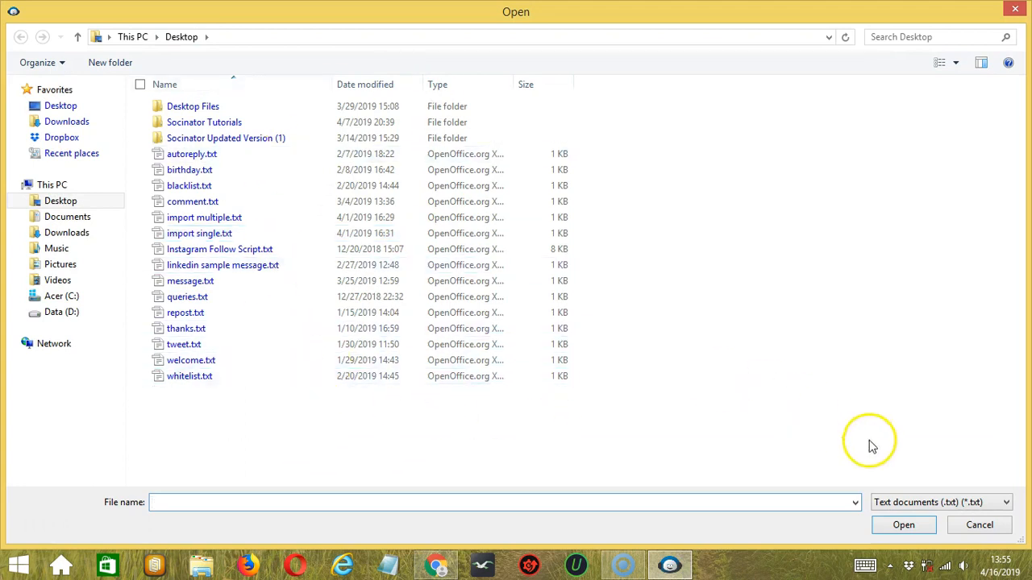
left_click(963, 534)
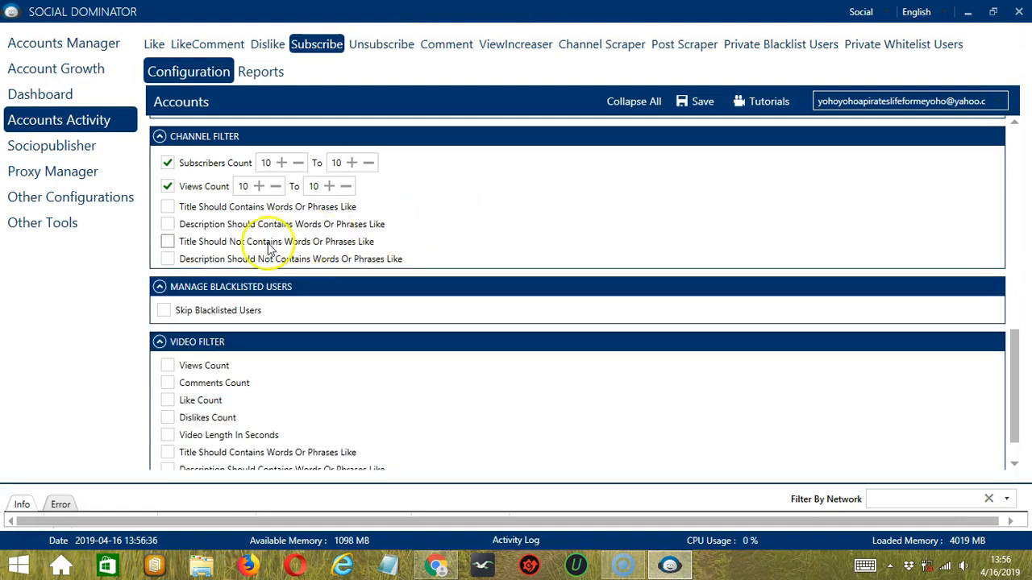
Step: Enable the channel filter's excluded title and description words, entering "prank" for both
left_click(167, 242)
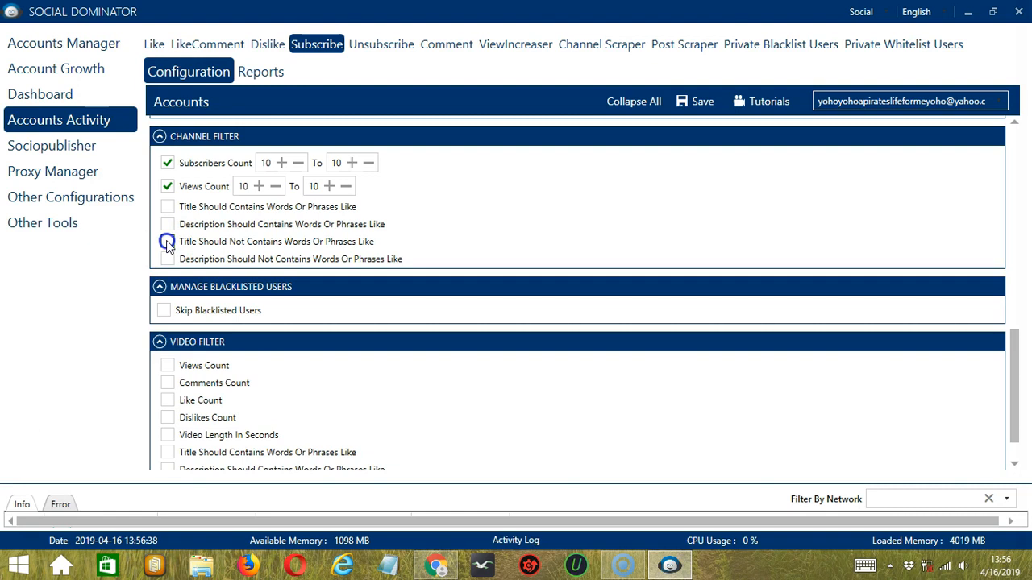
left_click(165, 326)
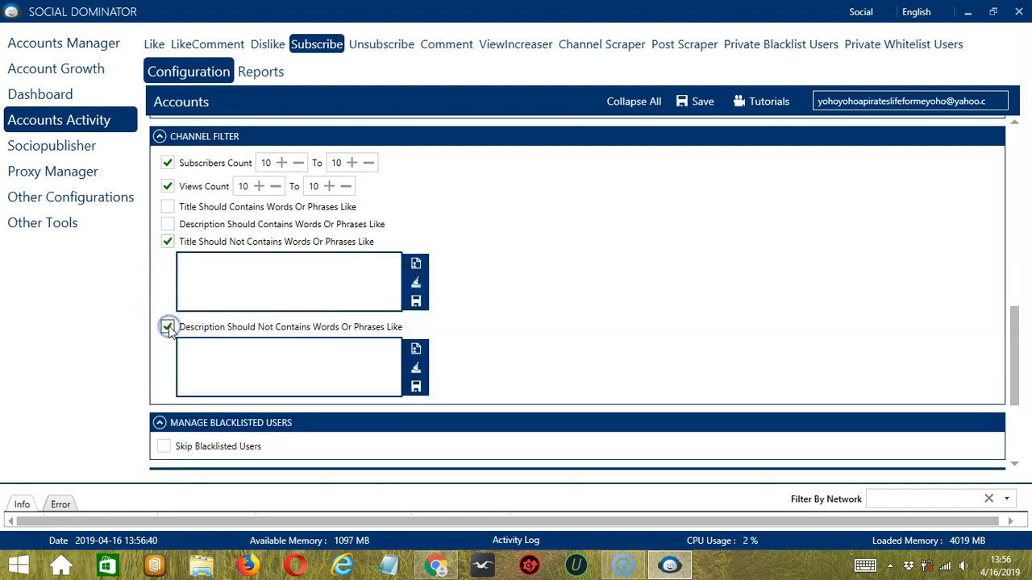
left_click(261, 275)
type("prank")
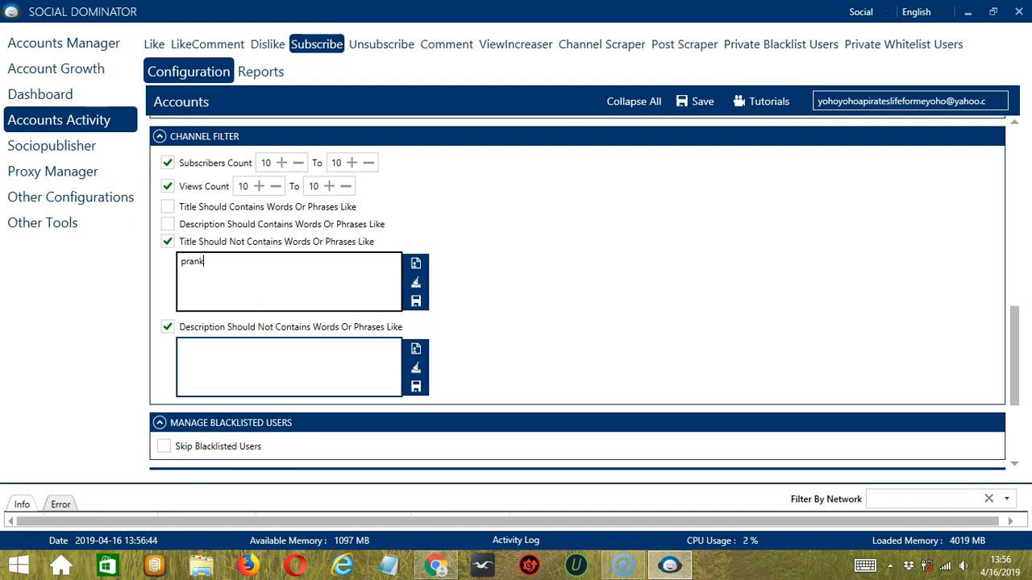
left_click(288, 358)
type("prank")
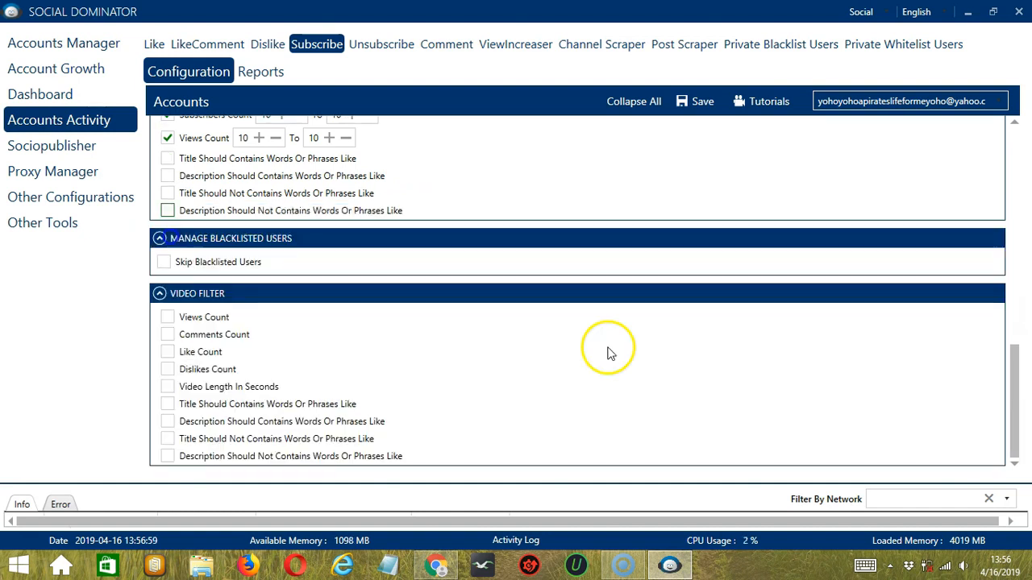
Step: Enable skipping of blacklisted users with the private blacklist
left_click(350, 269)
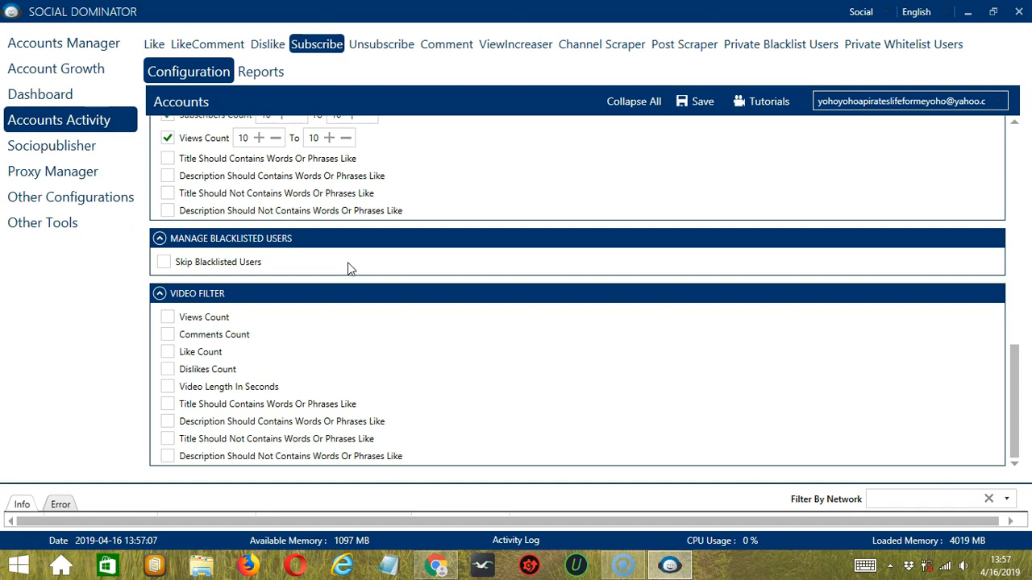
left_click(313, 262)
left_click(164, 262)
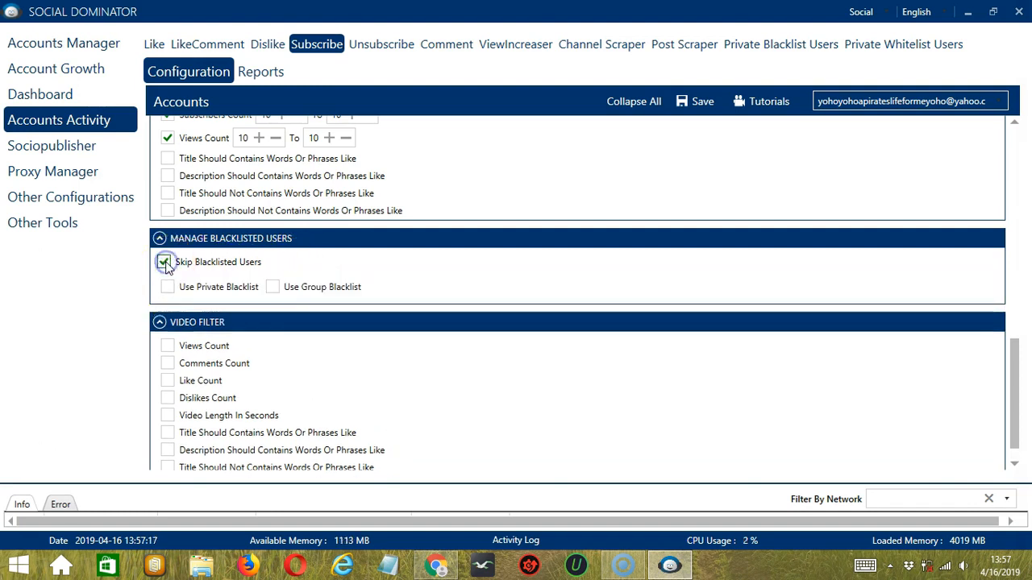
left_click(169, 288)
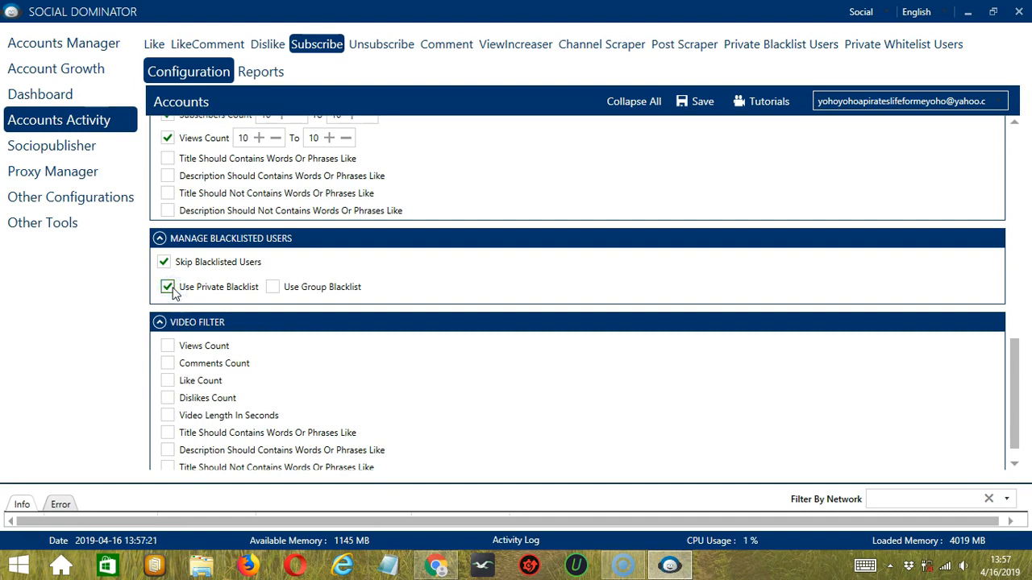
left_click(313, 292)
Step: Enable the video filter's conditions for views, comments, likes, dislikes and video length in seconds
scroll(313, 306, "down", 1)
left_click(386, 355)
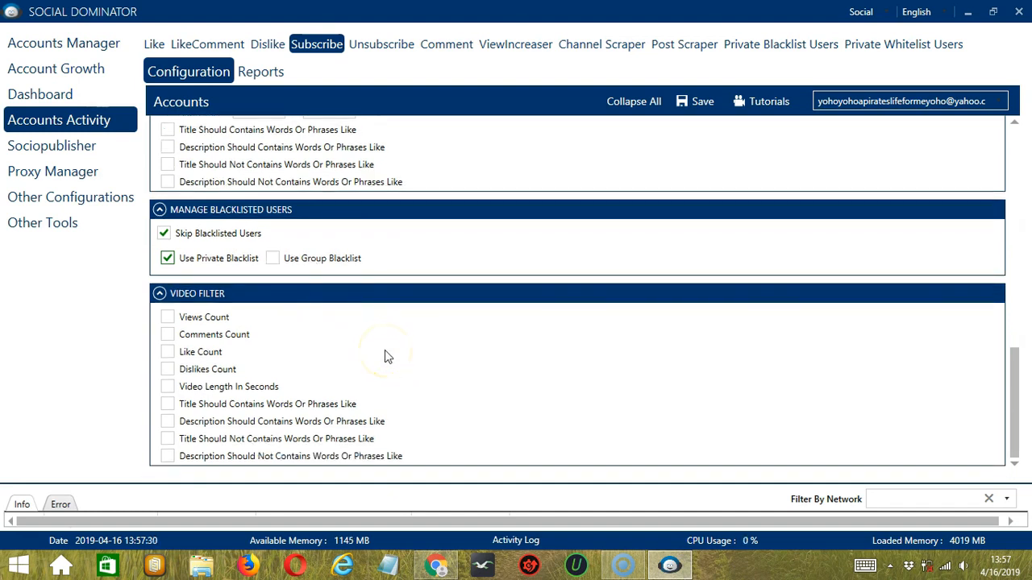
left_click(370, 355)
left_click(167, 318)
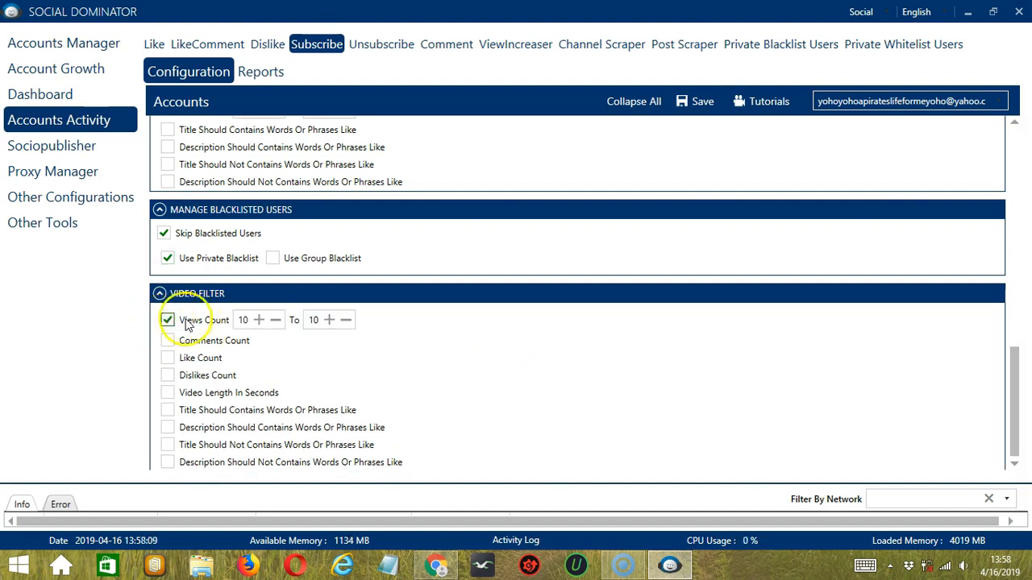
scroll(204, 322, "down", 1)
left_click(168, 336)
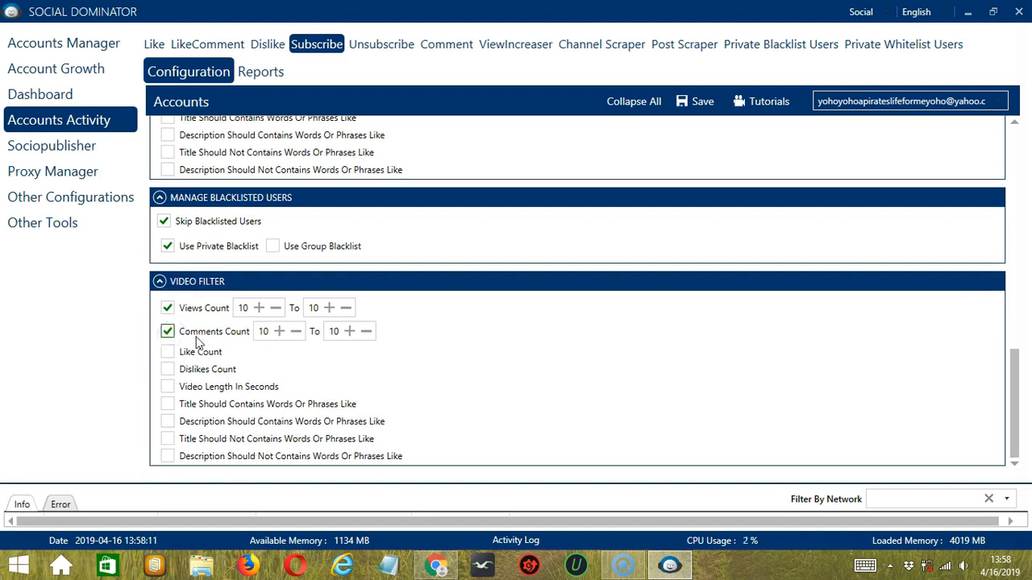
left_click(167, 352)
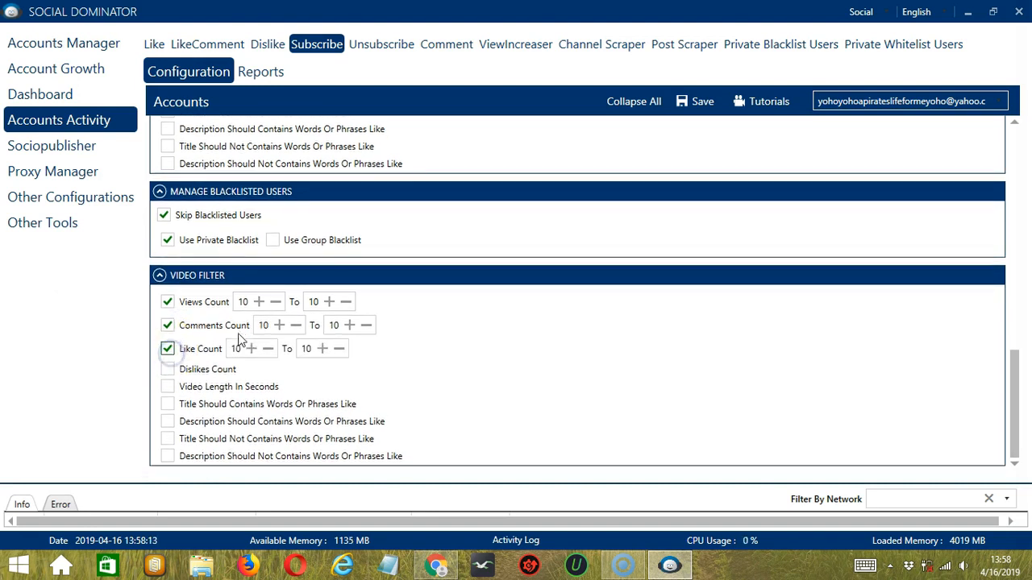
left_click(167, 371)
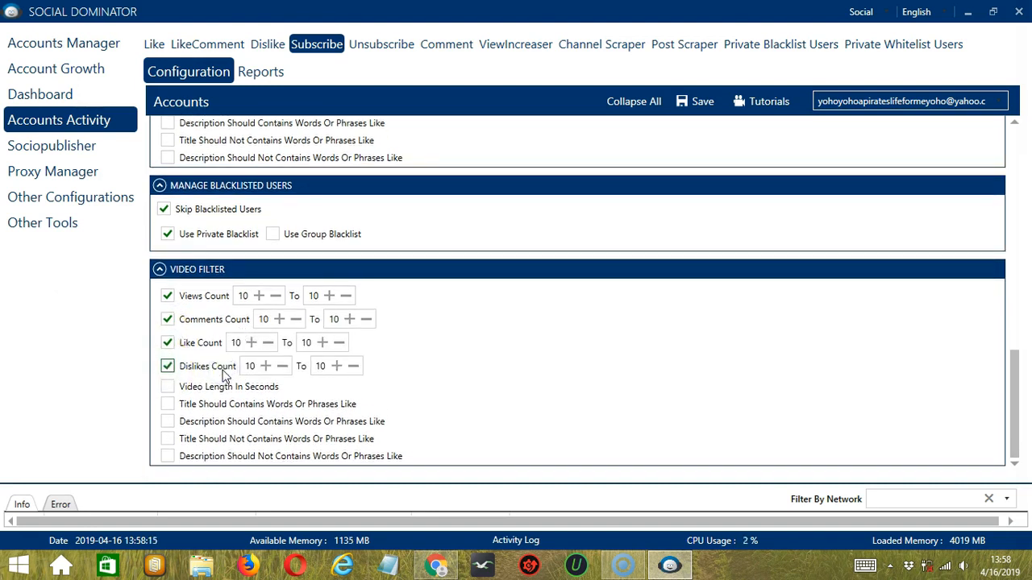
left_click(167, 387)
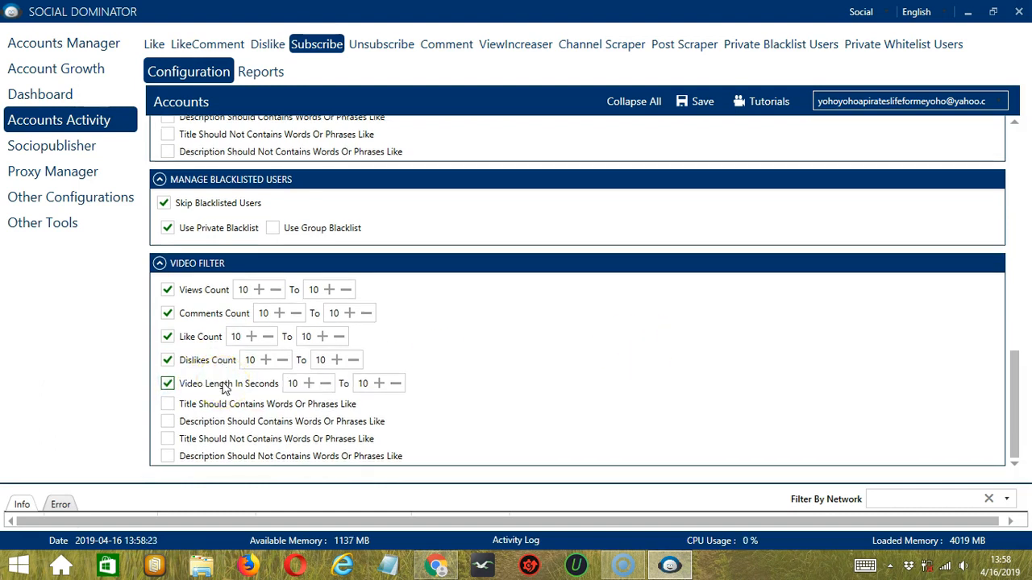
Step: Require the word "cats" in both title and description in the video filter, and save the title words
left_click(167, 404)
left_click(167, 423)
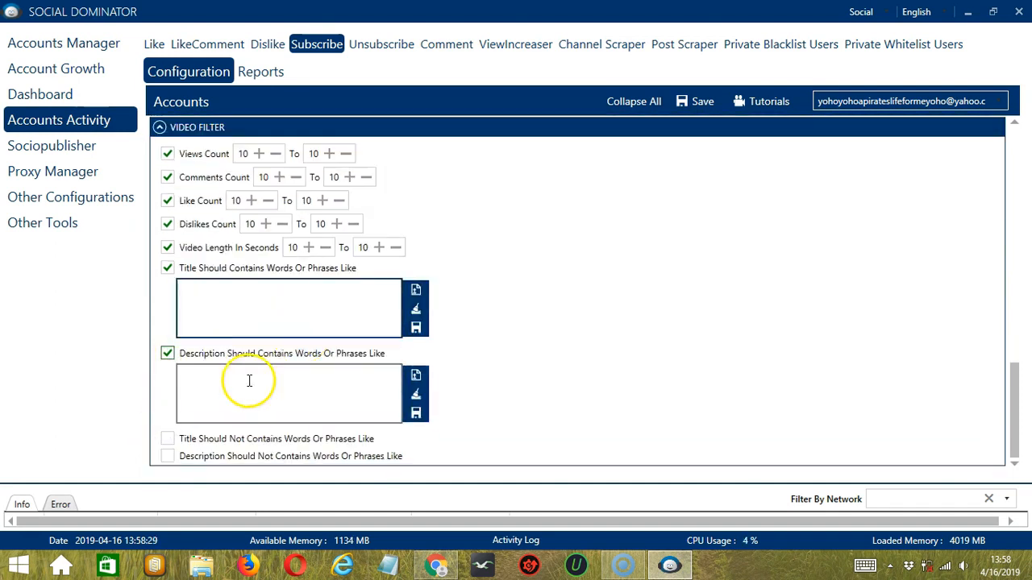
left_click(266, 329)
type("cats")
left_click(262, 385)
type("cats")
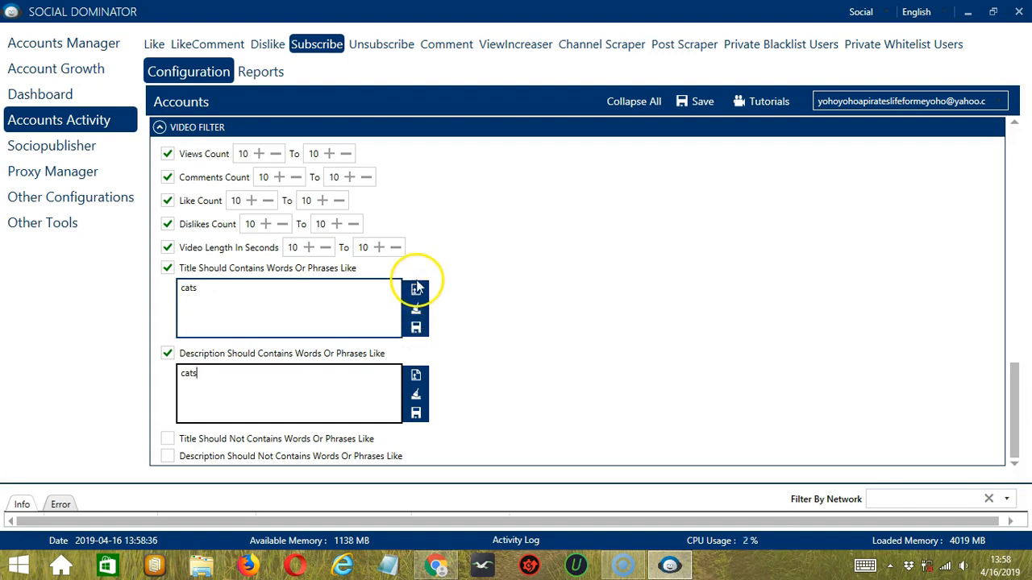
left_click(422, 331)
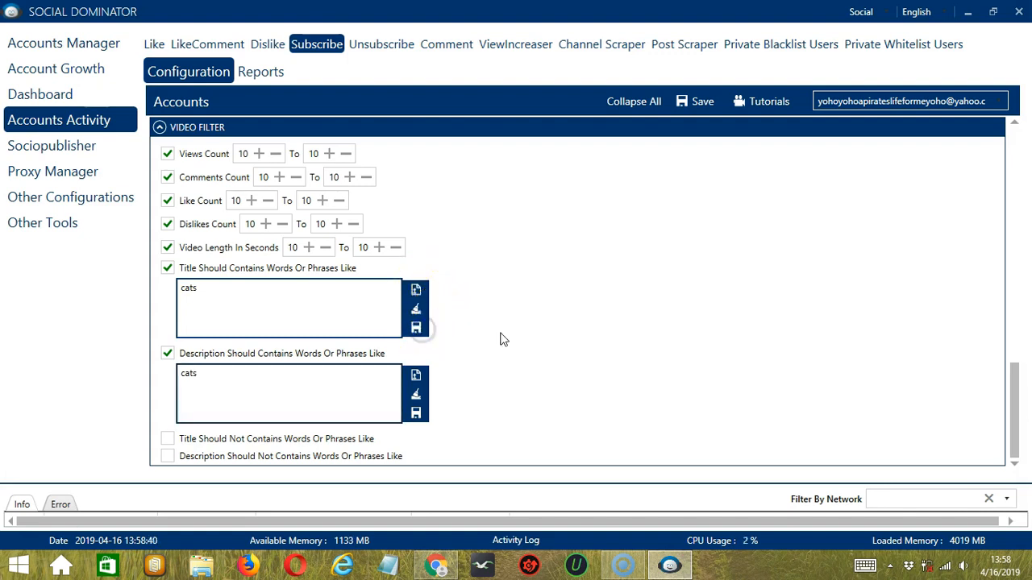
Step: Try out the video filter's excluded title and description word options, leaving their word lists empty
left_click(173, 439)
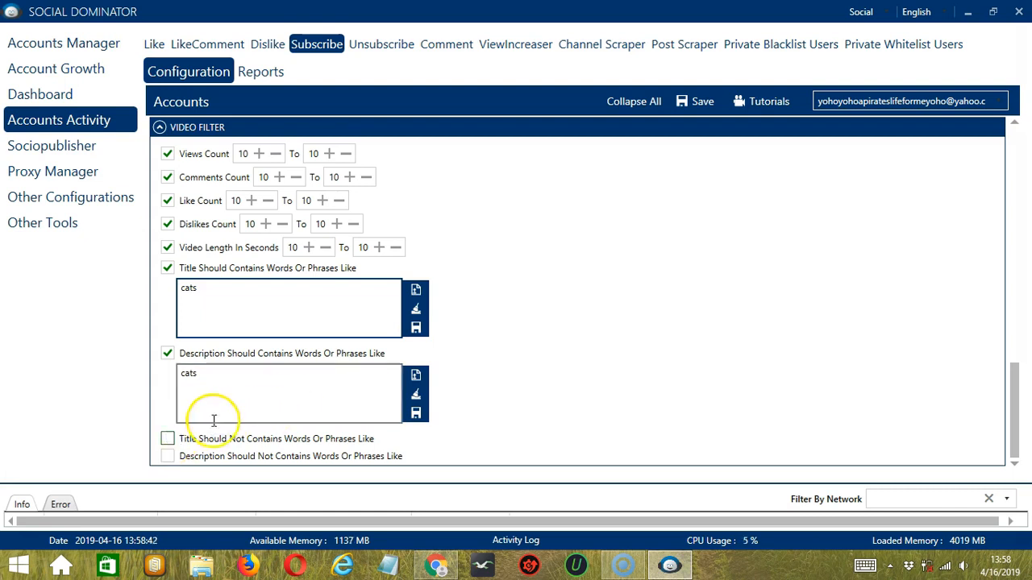
left_click(171, 440)
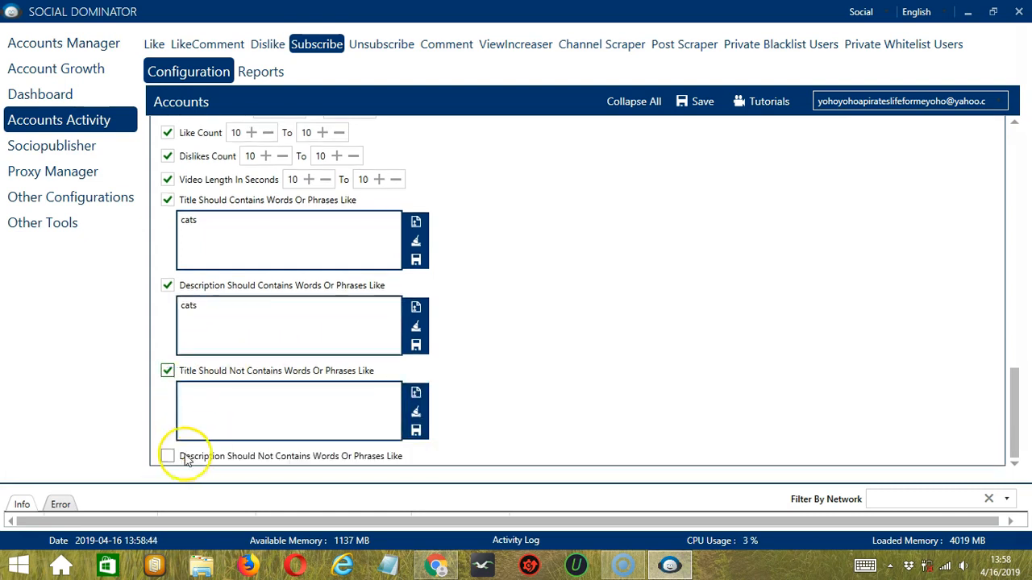
left_click(167, 456)
left_click(234, 409)
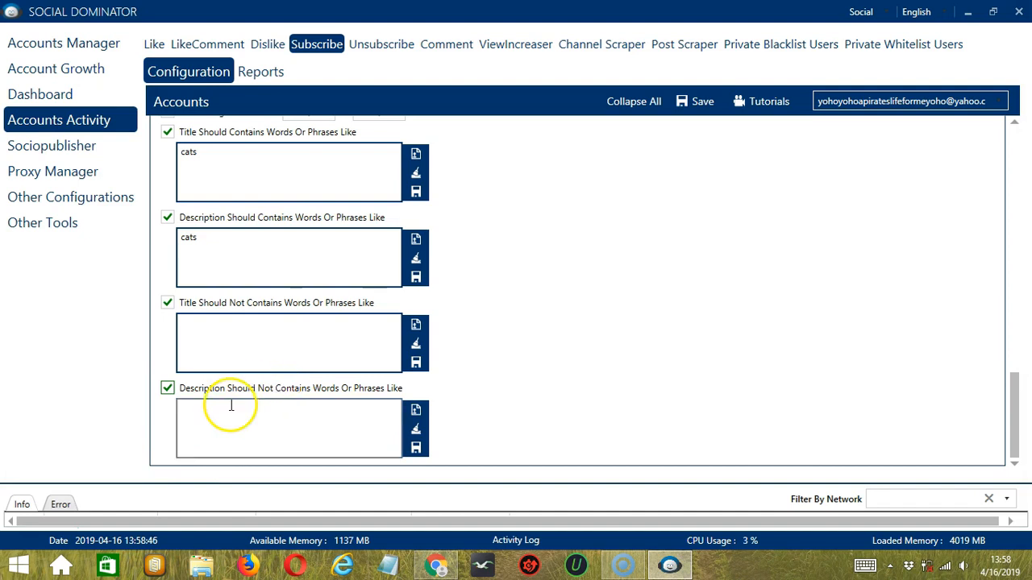
left_click(235, 338)
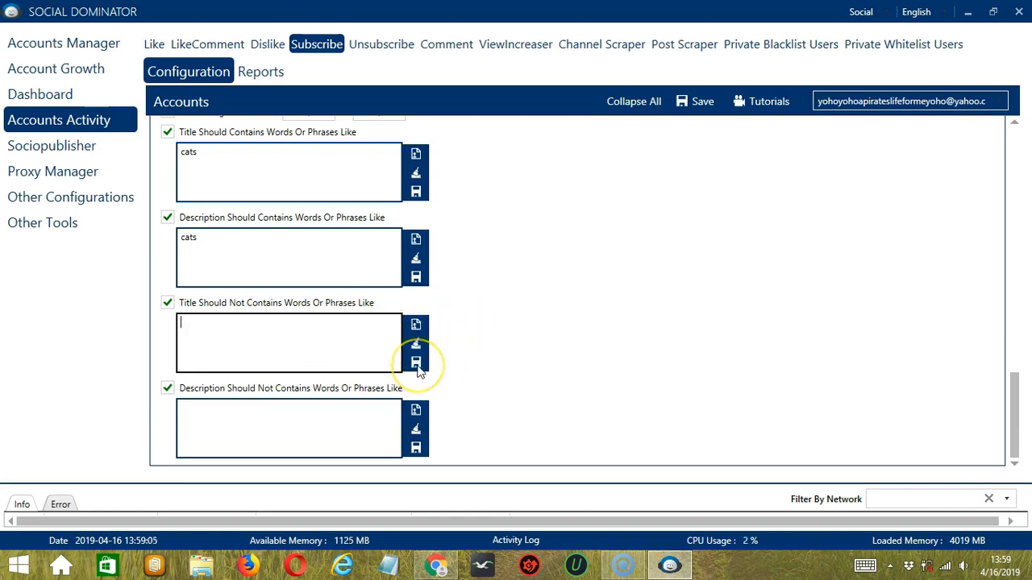
left_click(171, 302)
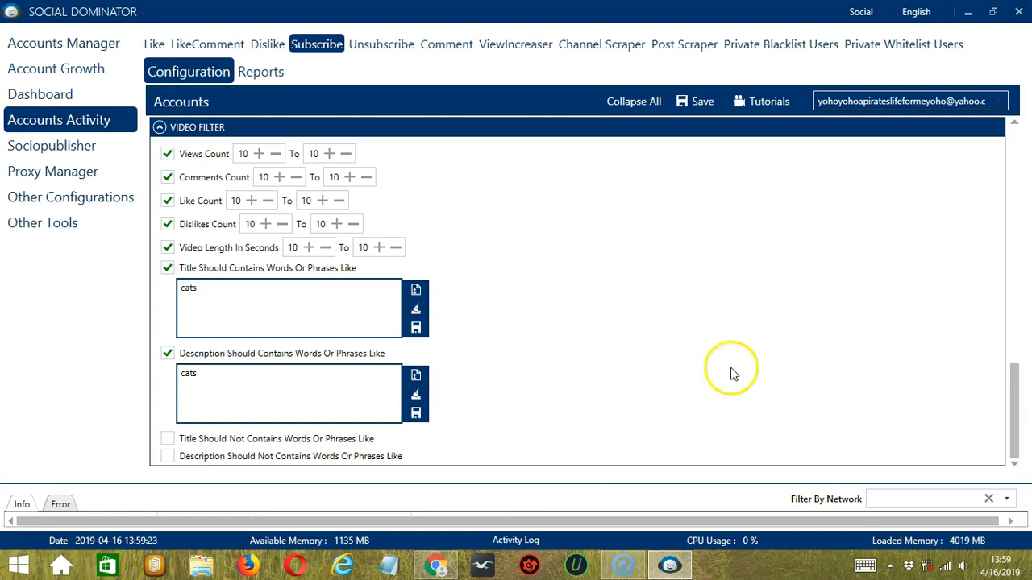
Step: Save the account's Subscribe configuration and set the activity's status to Active
left_click(1016, 134)
left_click(698, 102)
left_click(732, 316)
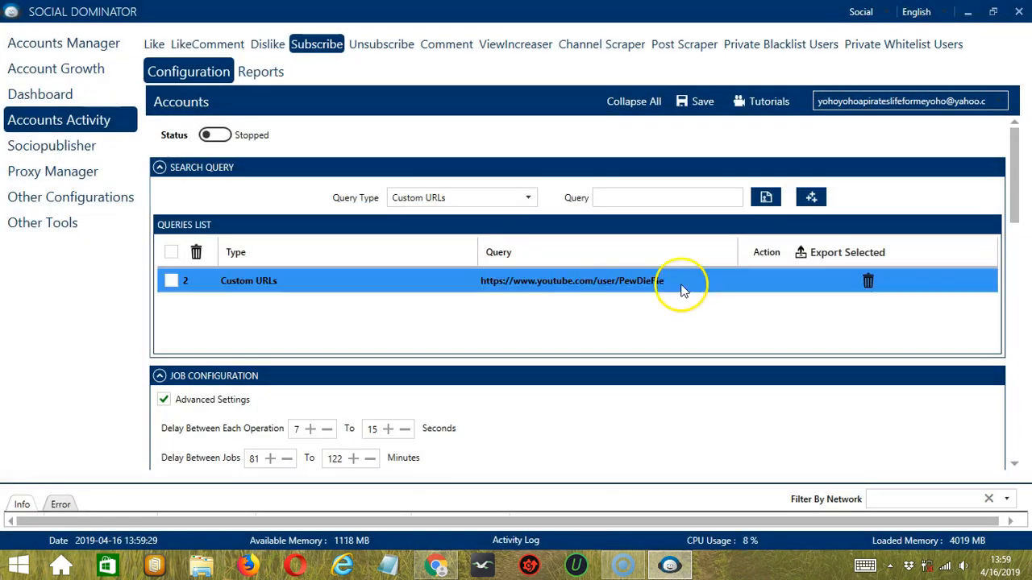
left_click(220, 136)
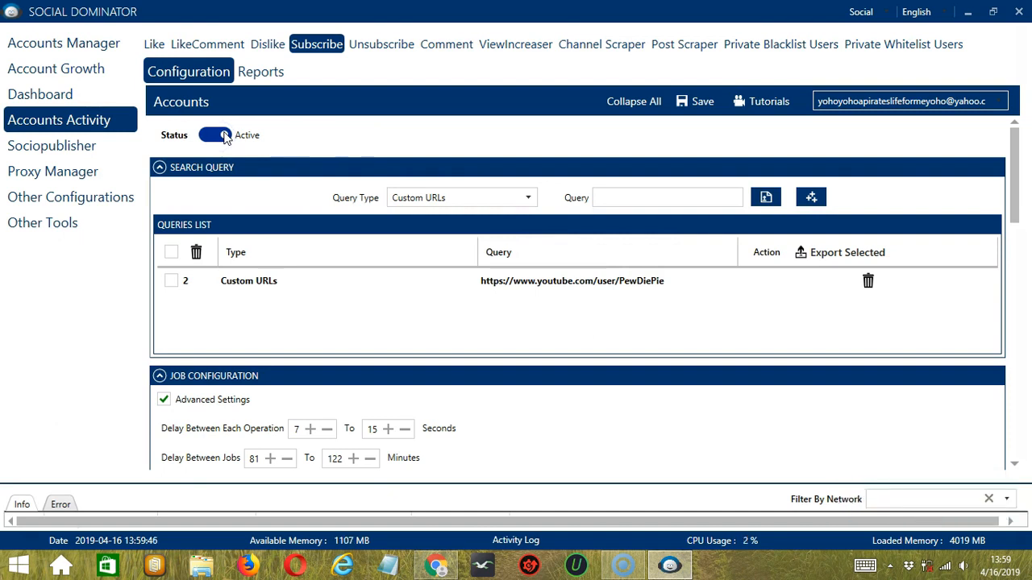
left_click(226, 136)
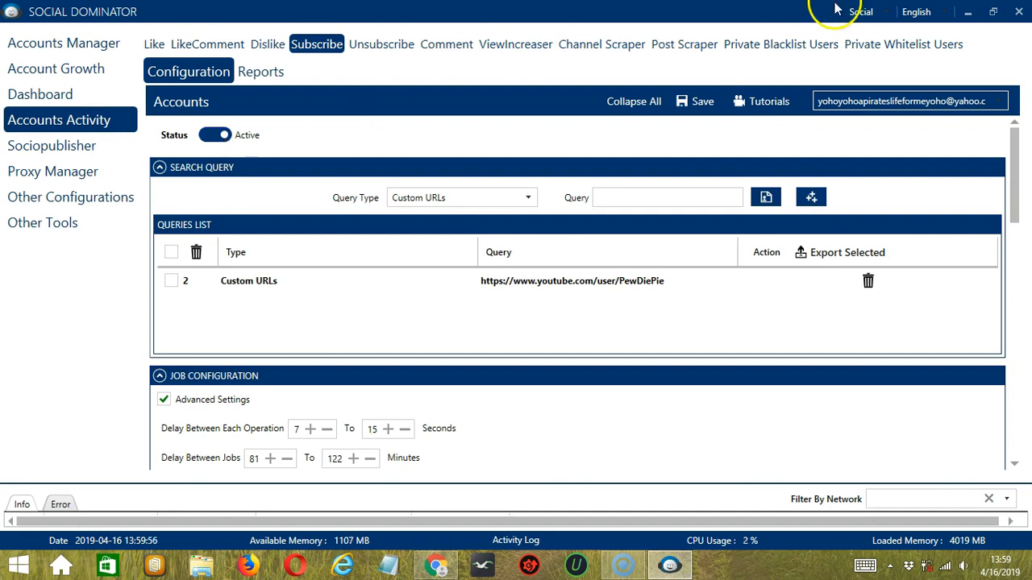
Step: Switch to the Youtube network and open the Subscribe campaign setup
left_click(888, 12)
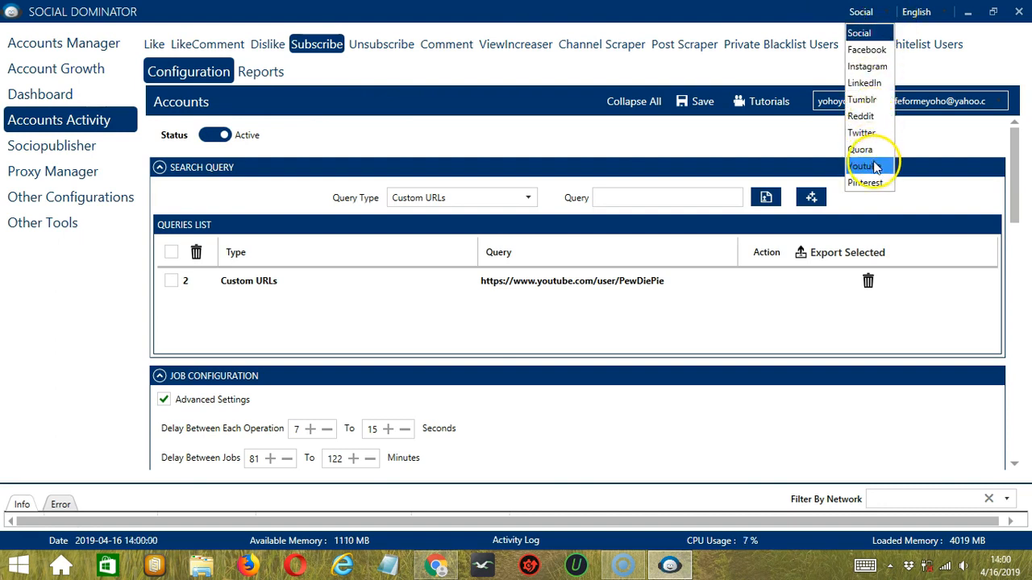
left_click(876, 167)
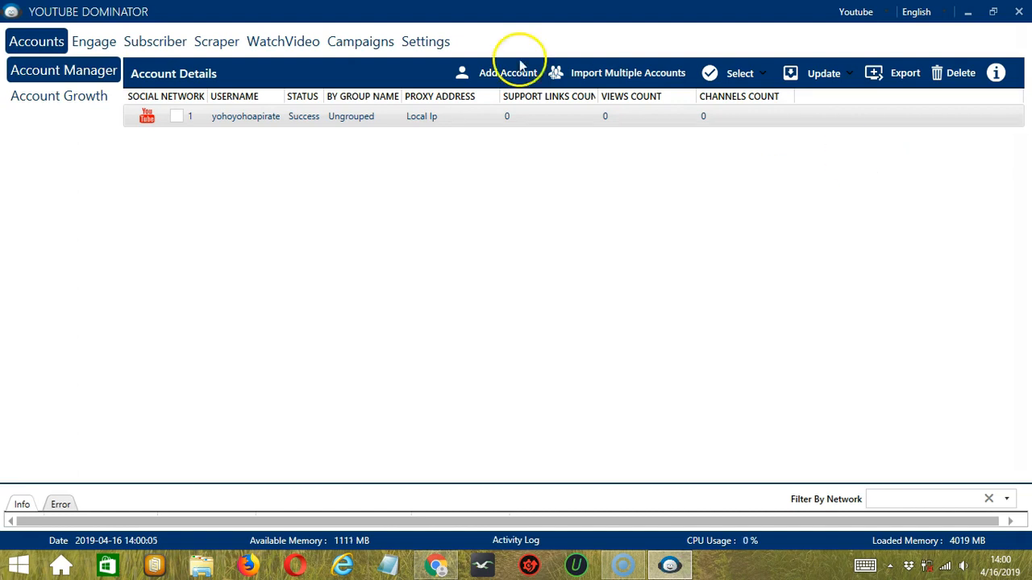
left_click(161, 42)
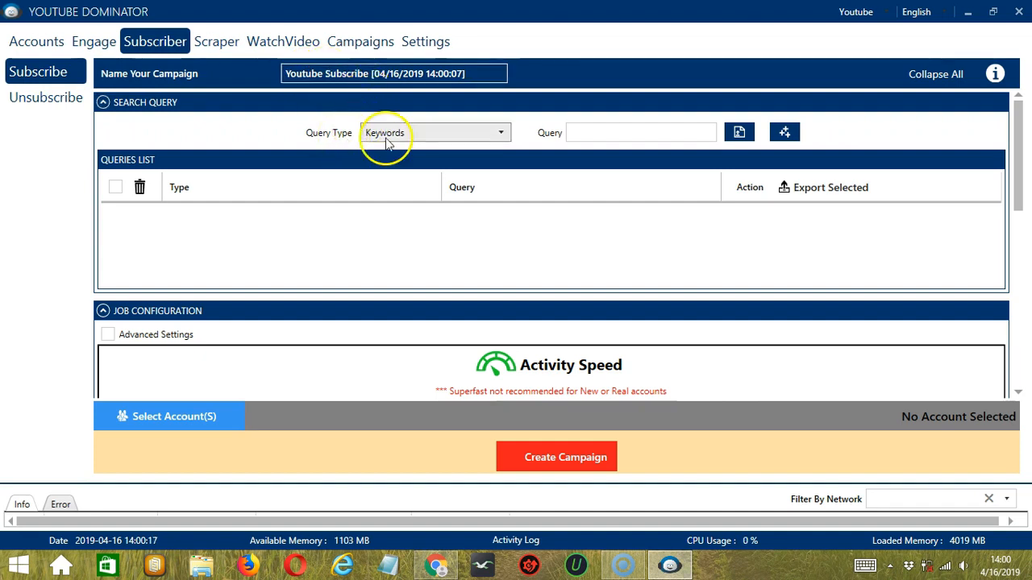
Step: Add the keyword query "cat" to the campaign's queries list
left_click(584, 132)
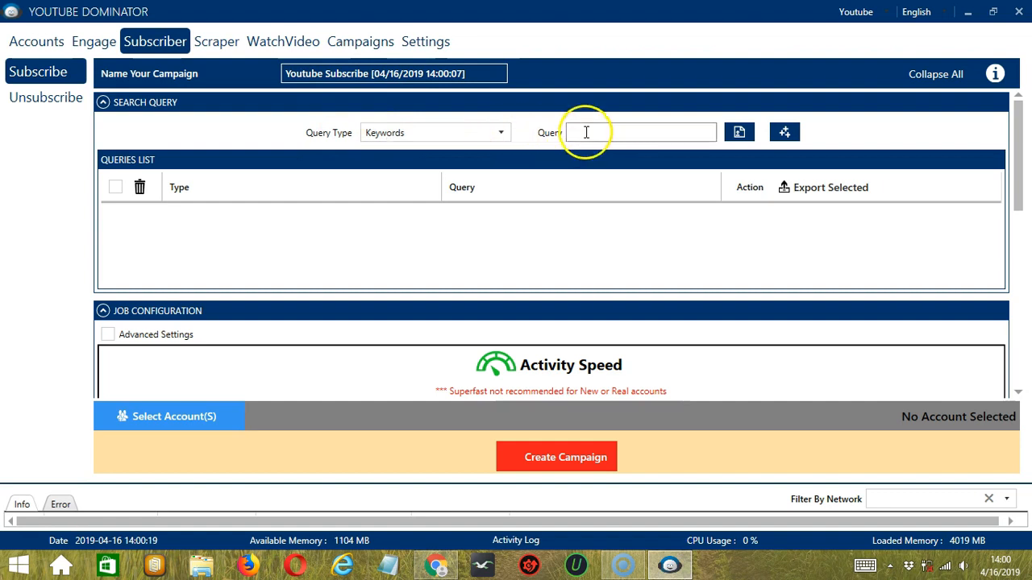
type("cats")
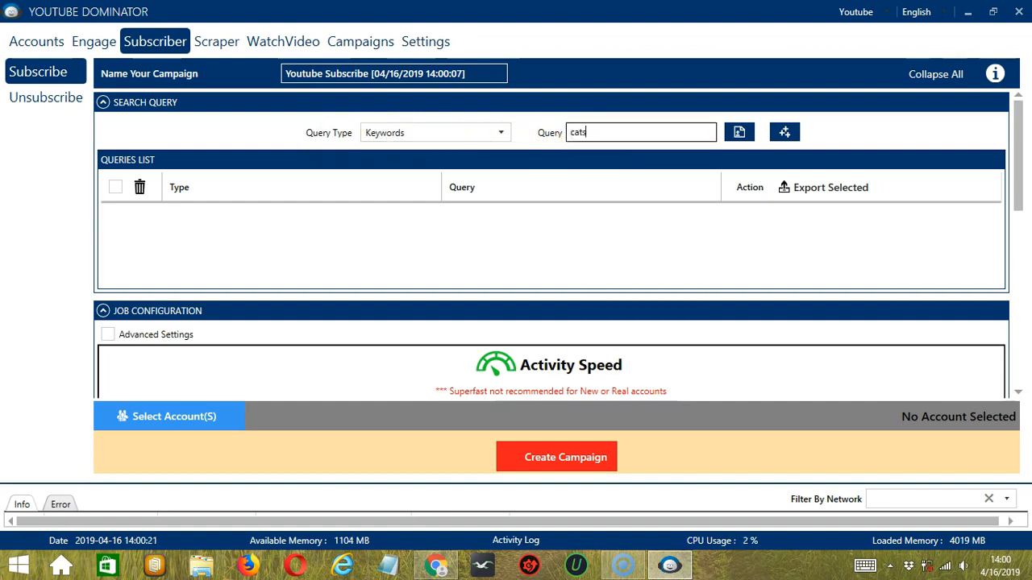
left_click(783, 134)
Step: Enable the unique subscribe option in the campaign's other configurations
scroll(470, 182, "down", 3)
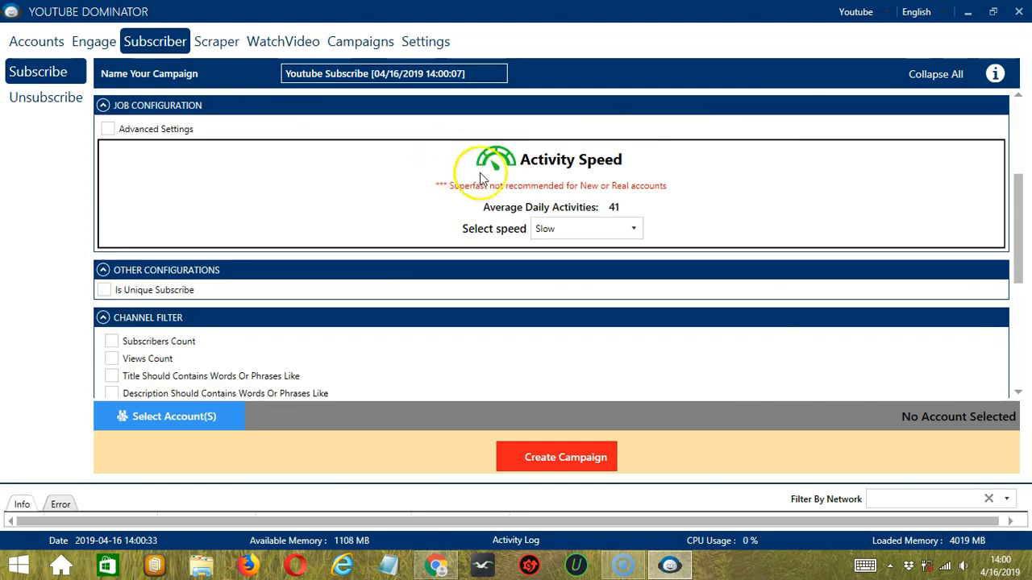
scroll(588, 229, "down", 2)
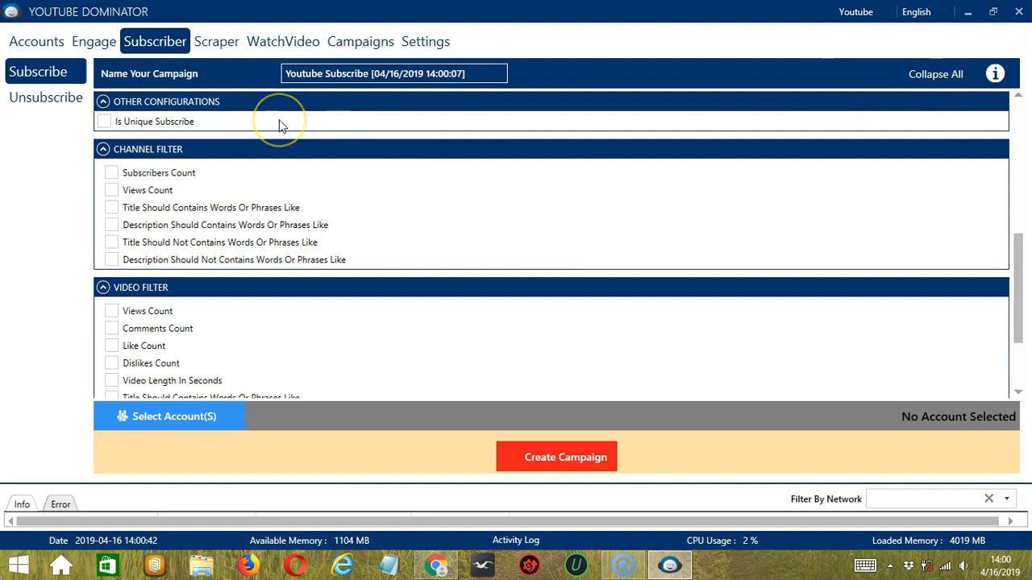
left_click(110, 122)
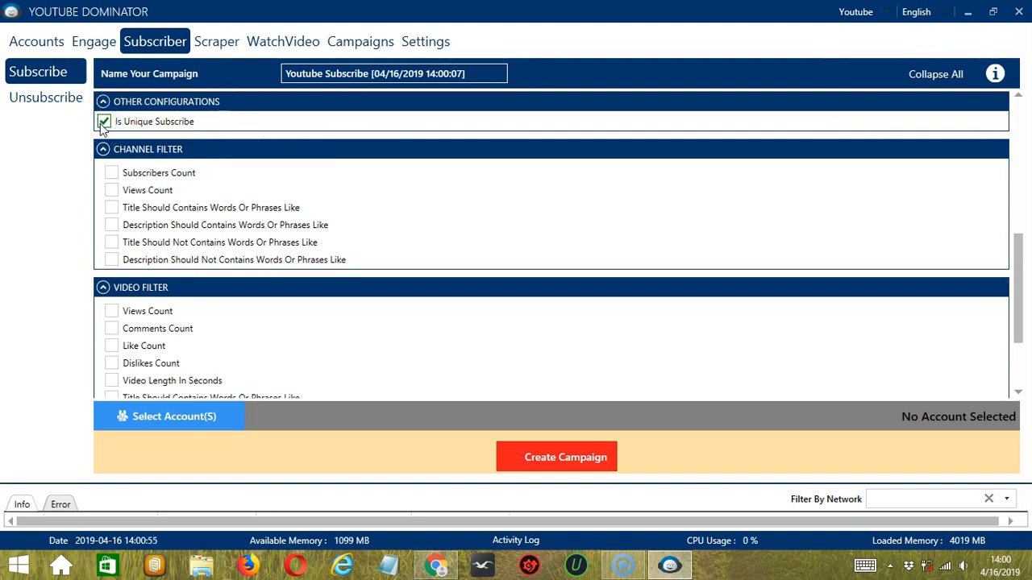
Step: Require the word "cat" in video titles in the campaign's video filter, and save the title words
scroll(103, 129, "down", 1)
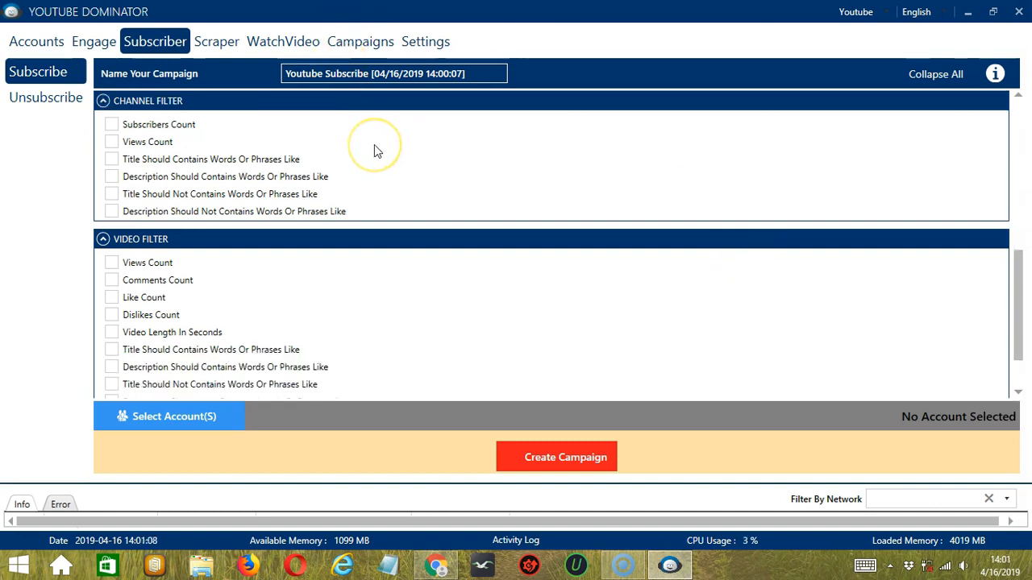
scroll(431, 166, "down", 2)
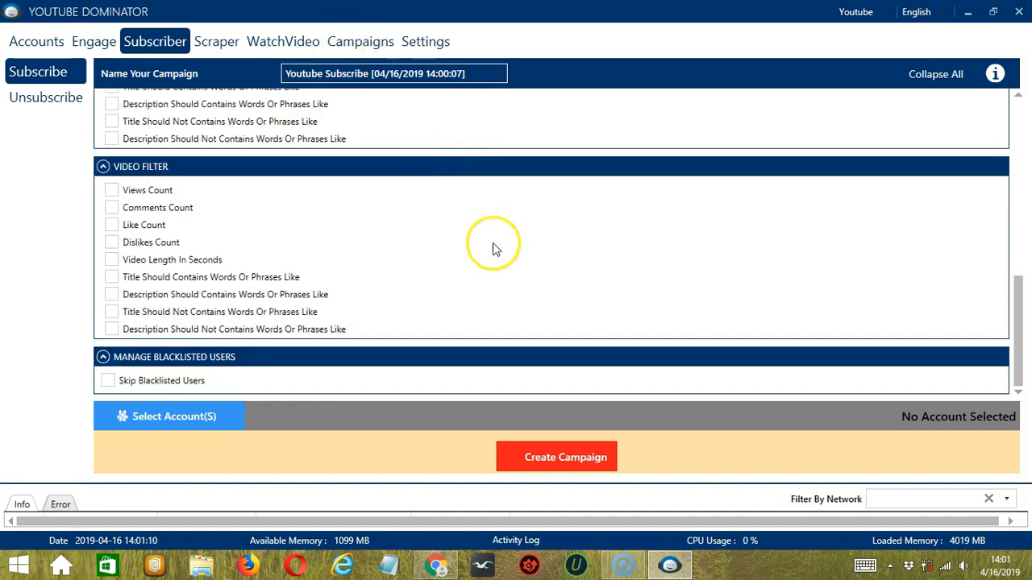
left_click(111, 277)
left_click(207, 320)
type("cat")
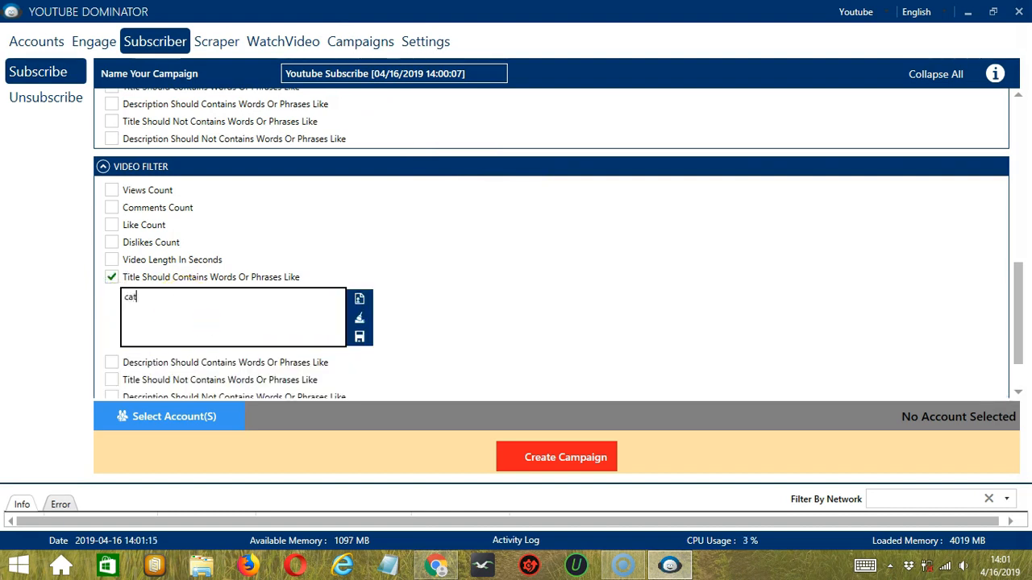
left_click(359, 336)
Step: Enable skipping of blacklisted users for the campaign, using the private blacklist
scroll(539, 321, "down", 1)
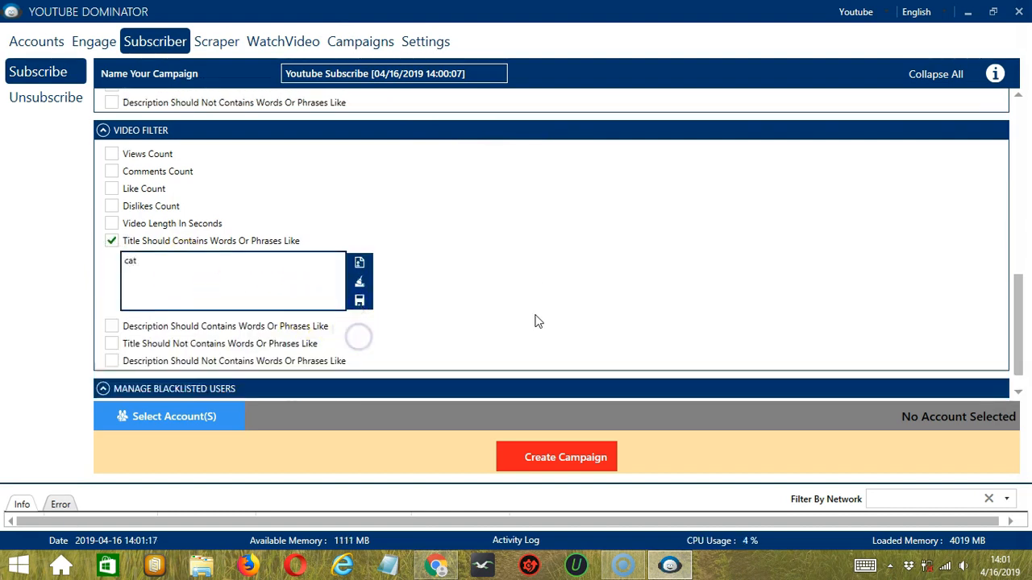
scroll(539, 321, "down", 1)
left_click(106, 383)
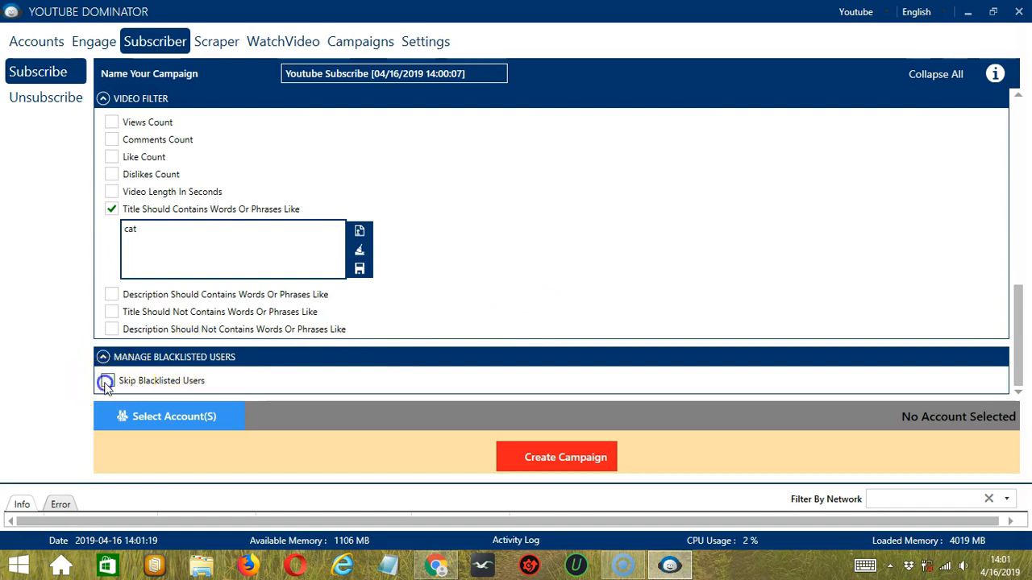
scroll(241, 355, "down", 1)
left_click(112, 377)
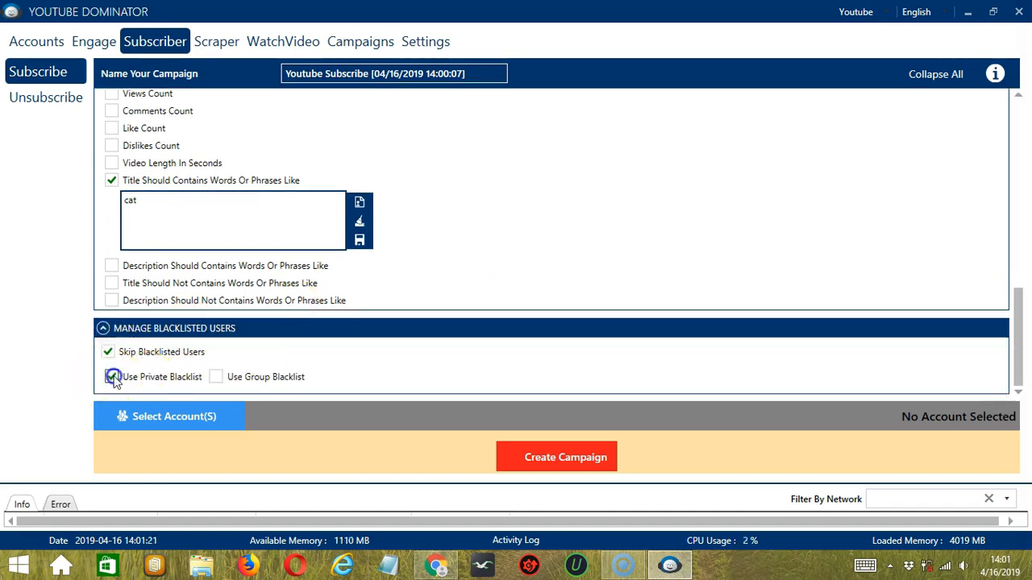
Step: Assign the listed YouTube account to the campaign and create it, overriding the account's existing Subscribe settings
left_click(271, 415)
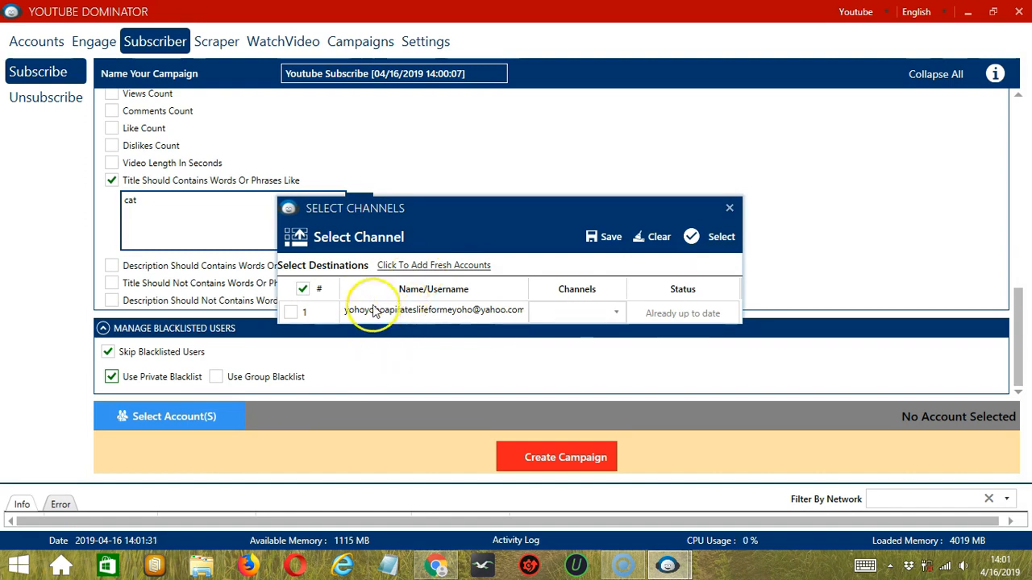
left_click(292, 312)
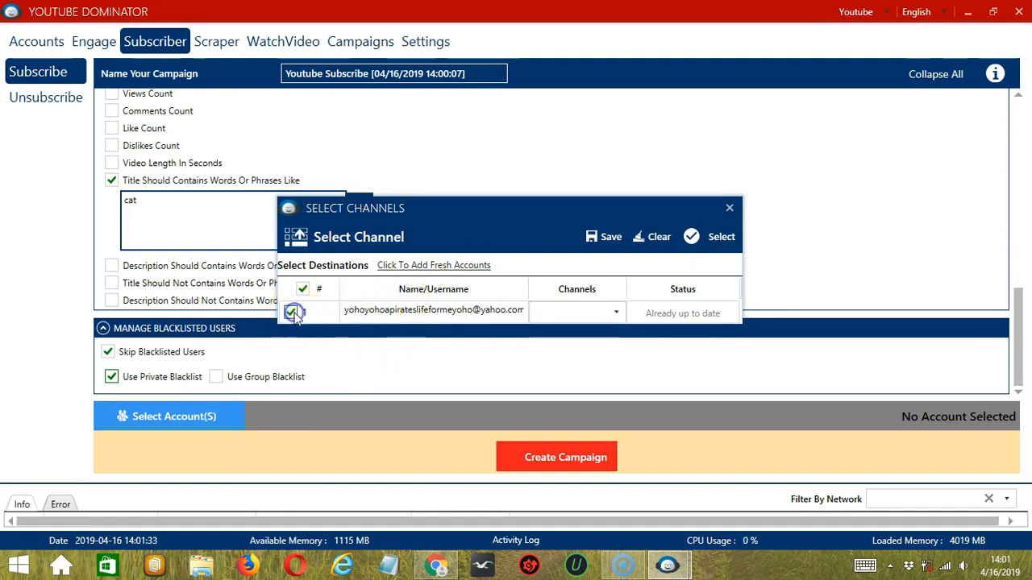
left_click(611, 238)
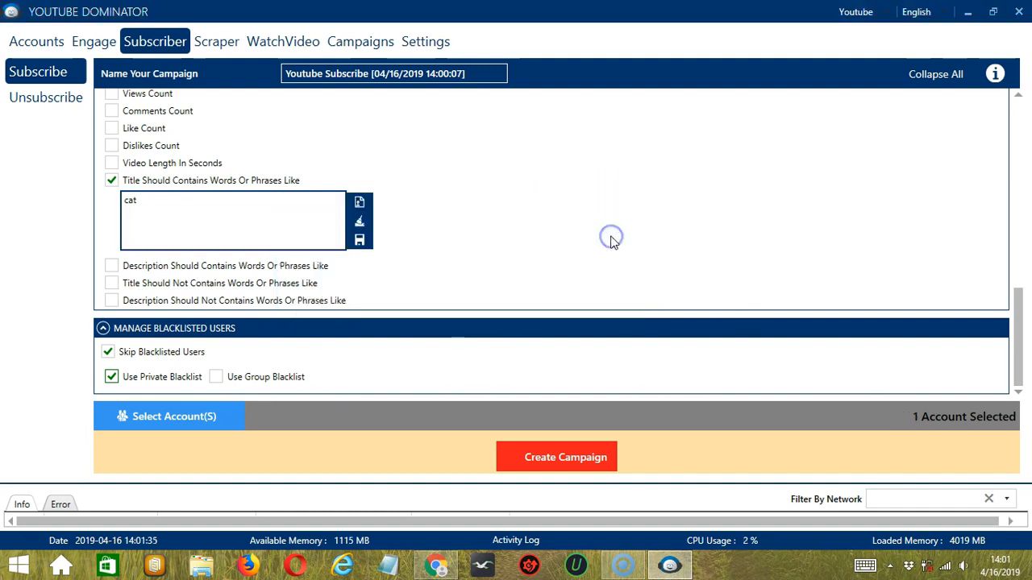
left_click(516, 461)
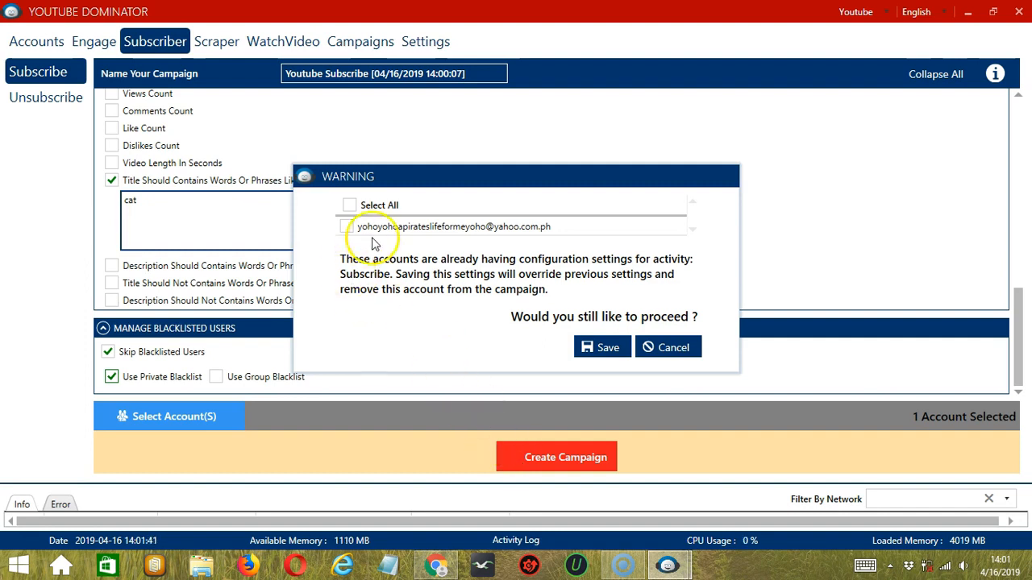
left_click(347, 226)
left_click(614, 348)
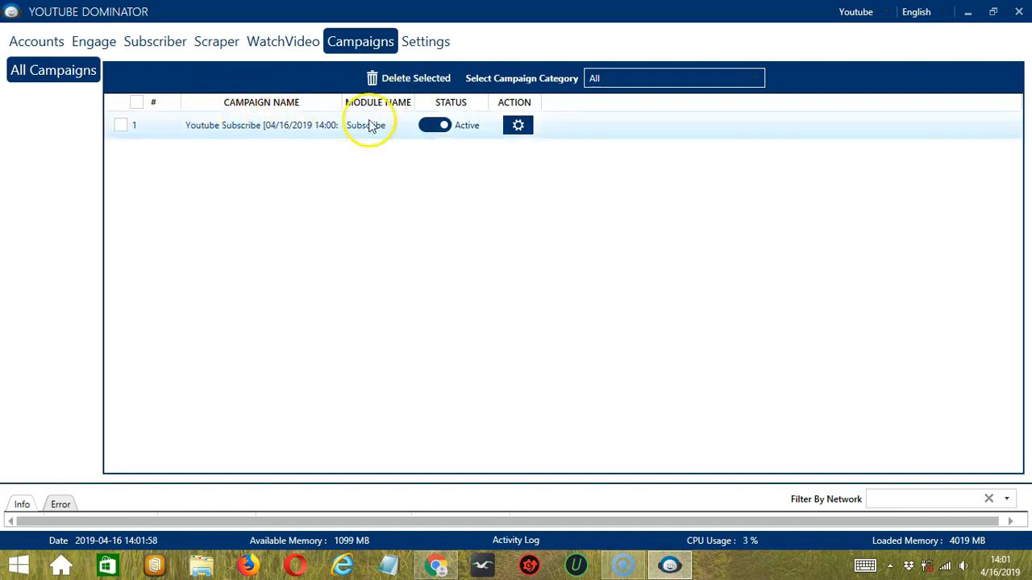
Step: Pause the Subscribe campaign and view its available actions without choosing one
left_click(435, 126)
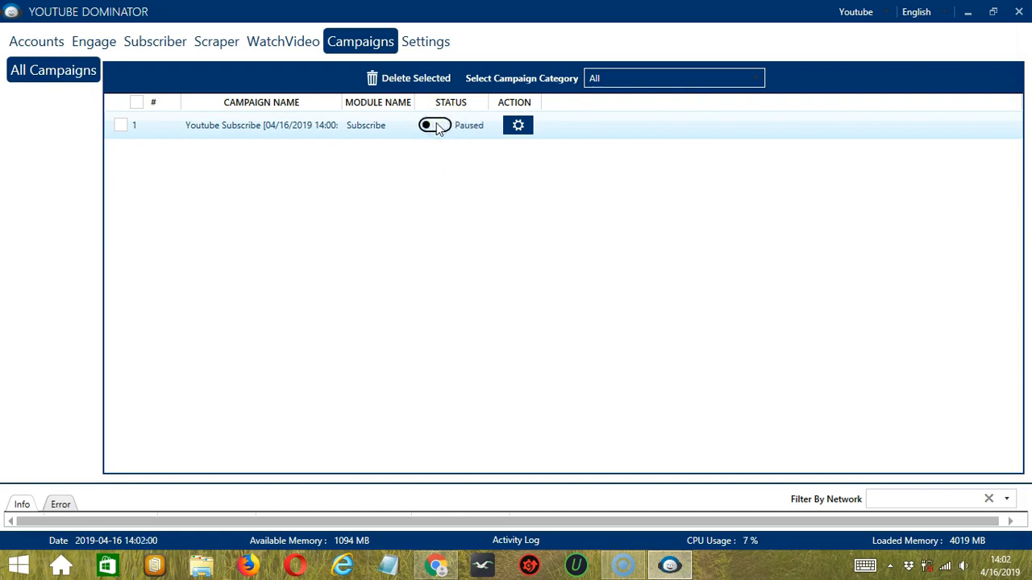
left_click(518, 125)
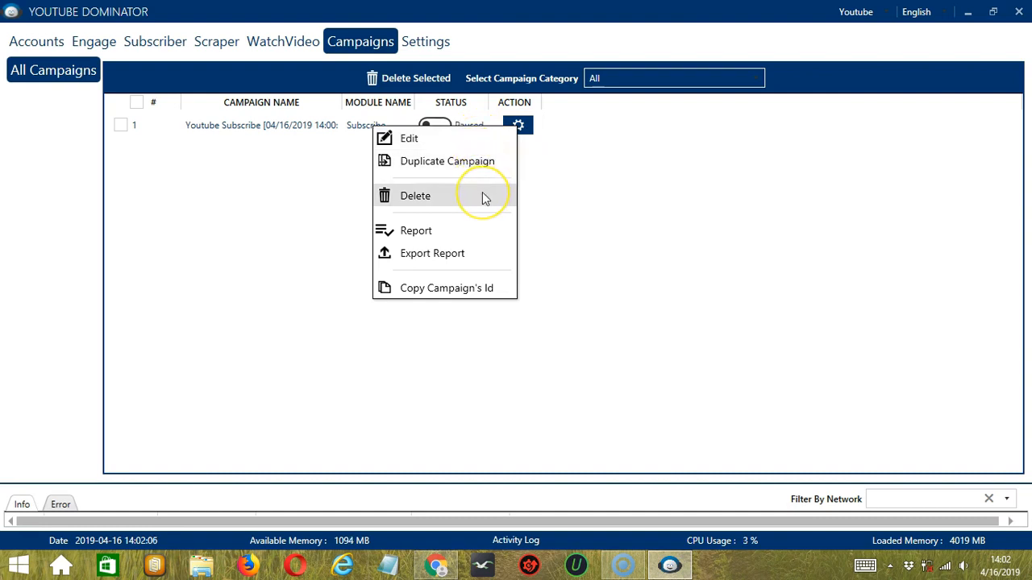
left_click(604, 152)
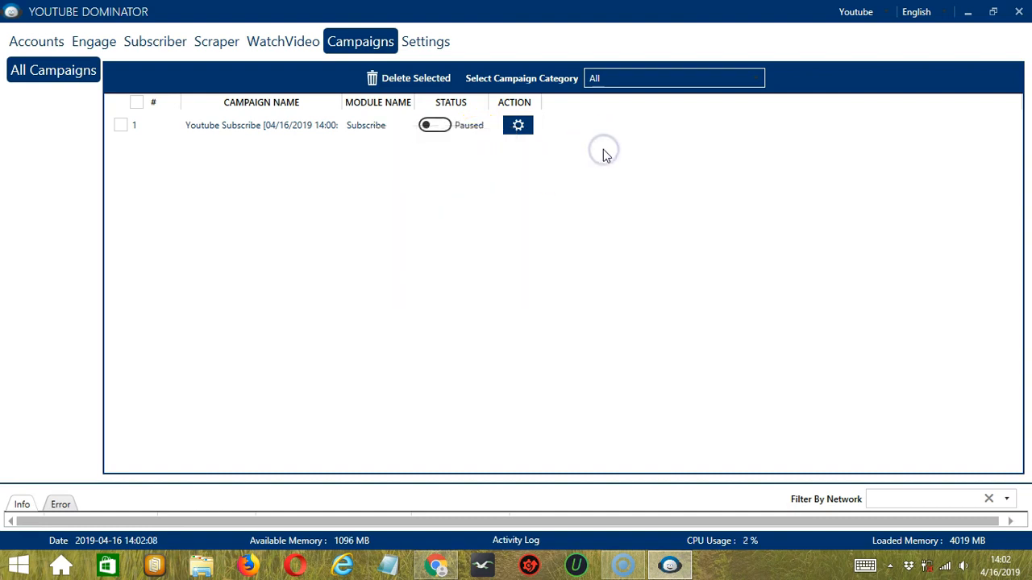